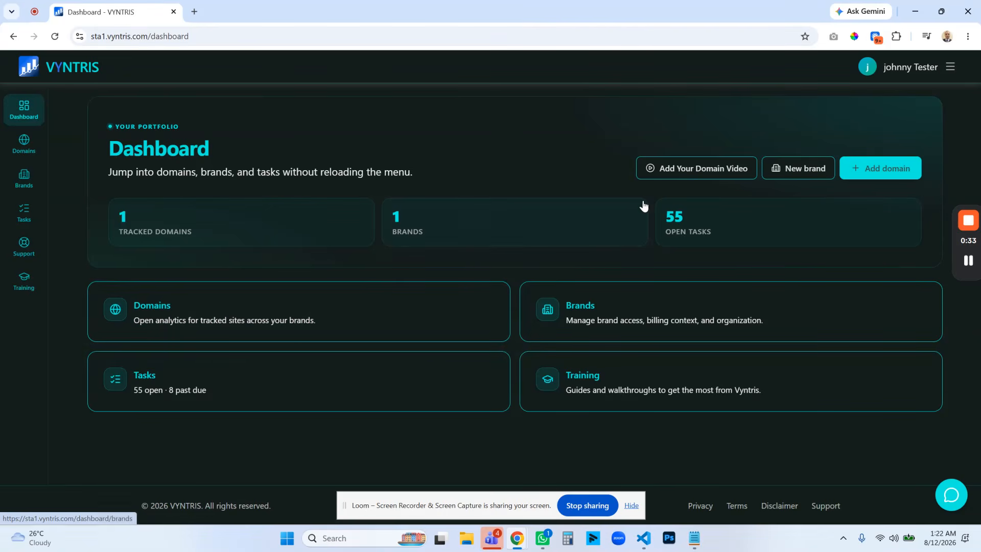
# Open the account's Profile page in a new browser tab and switch to it.
pyautogui.click(949, 69)
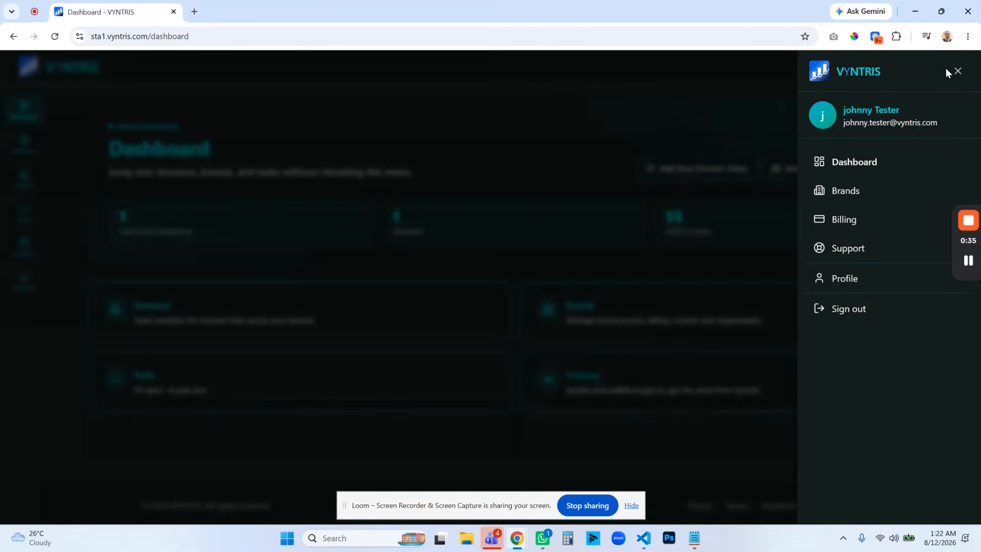
pyautogui.rightClick(838, 280)
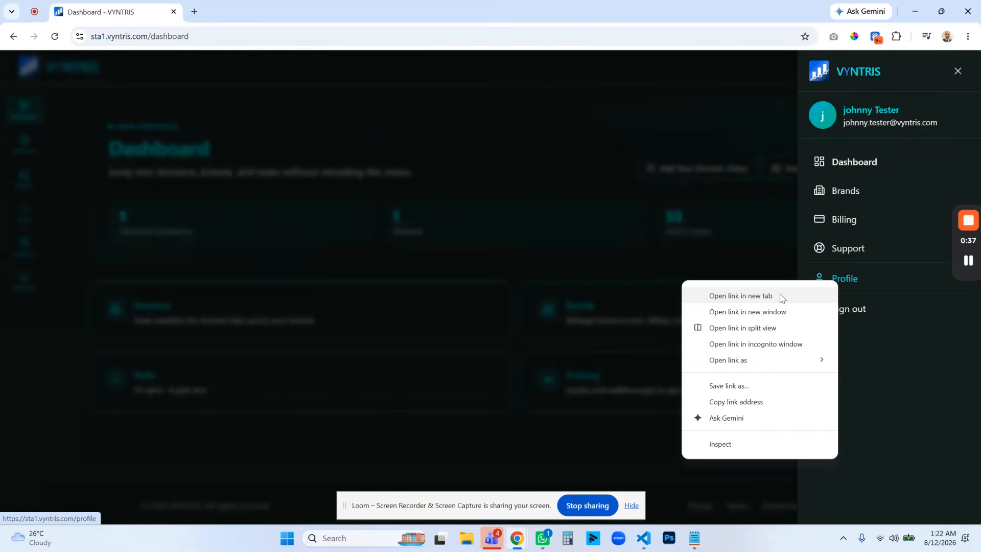
pyautogui.click(753, 297)
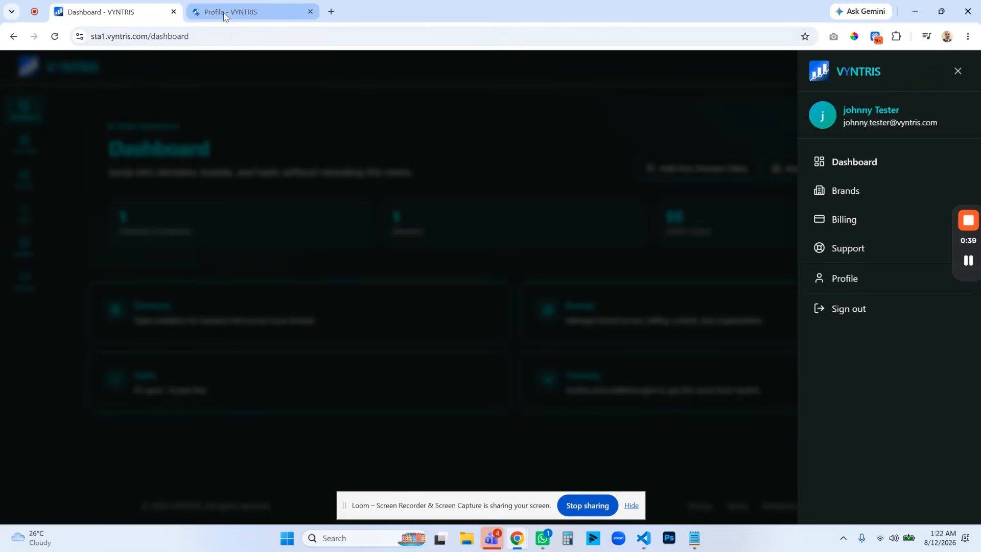
pyautogui.click(224, 16)
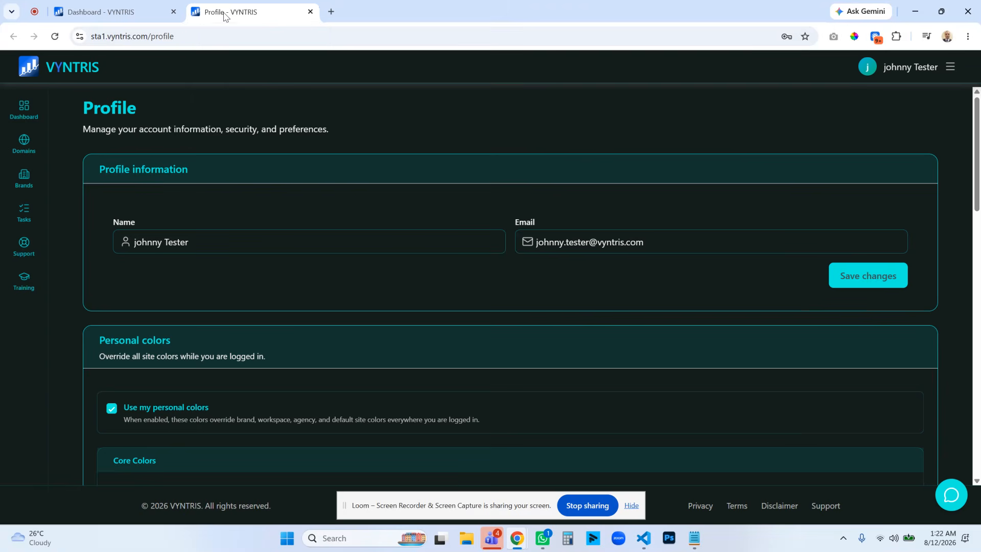
# Turn off the use of personal colors on the Profile page and save the personal colors.
pyautogui.scroll(-6, 480, 243)
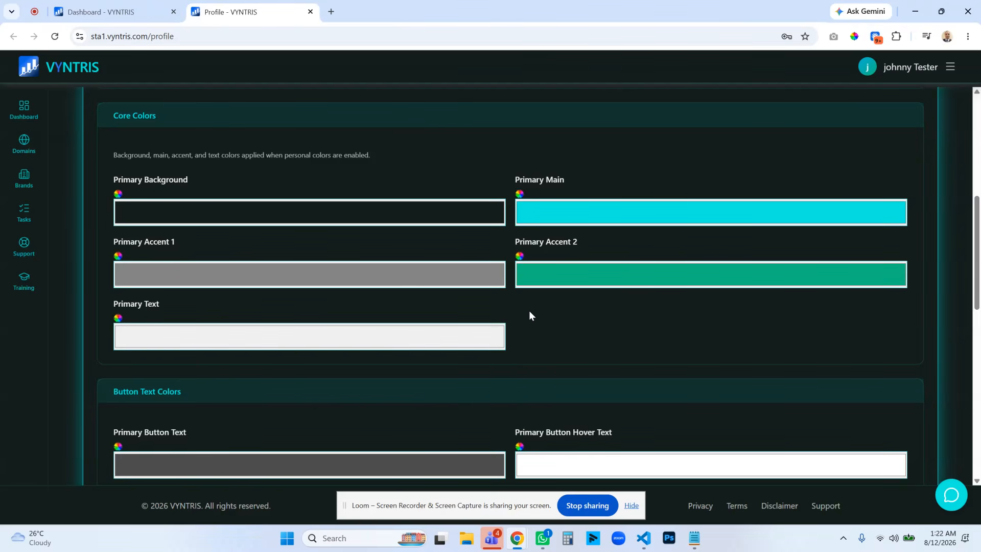
pyautogui.scroll(2, 435, 276)
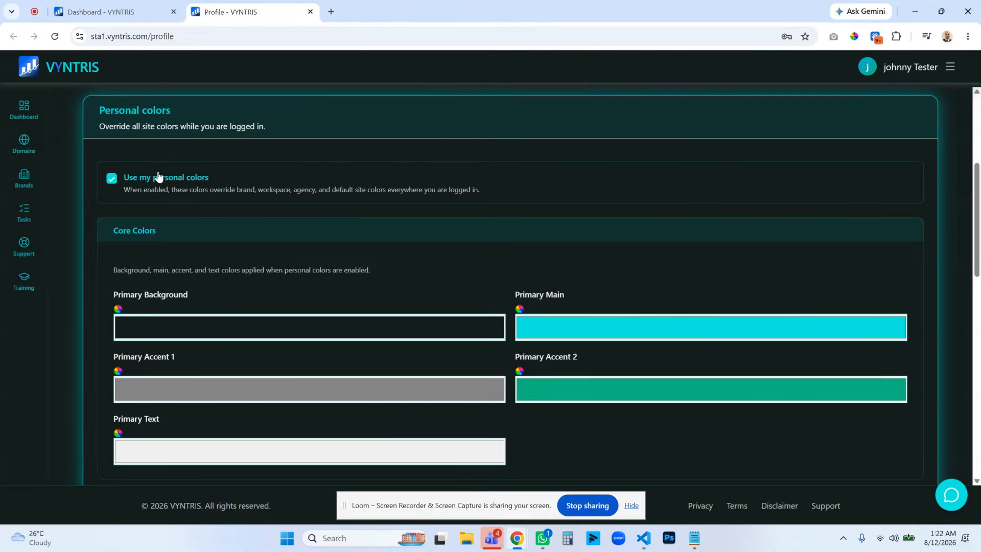
pyautogui.click(112, 180)
pyautogui.scroll(-6, 942, 245)
pyautogui.click(865, 367)
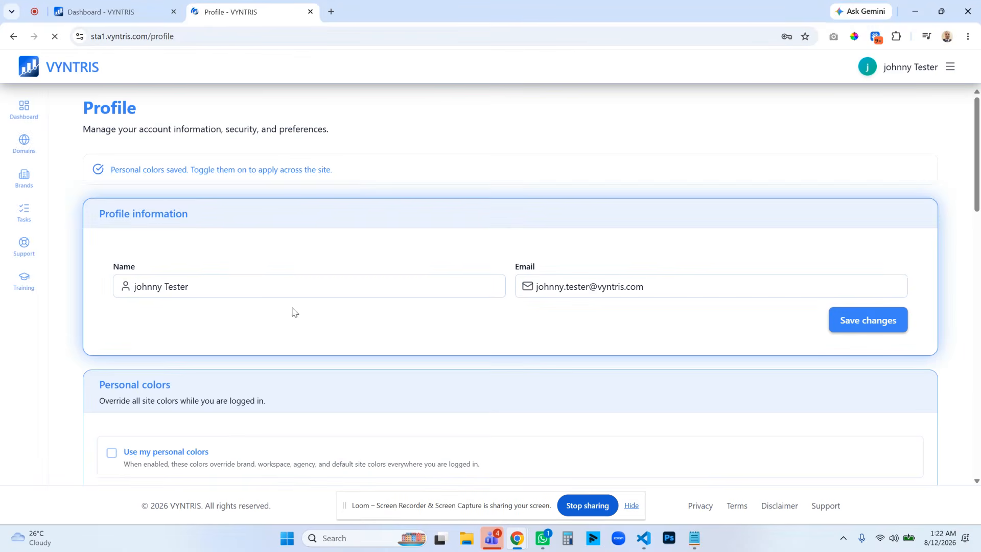
# Reload the dashboard in the other browser tab, and open and look through the analytics for the tracked domain yogalifelessons.com.
pyautogui.click(115, 13)
pyautogui.click(54, 36)
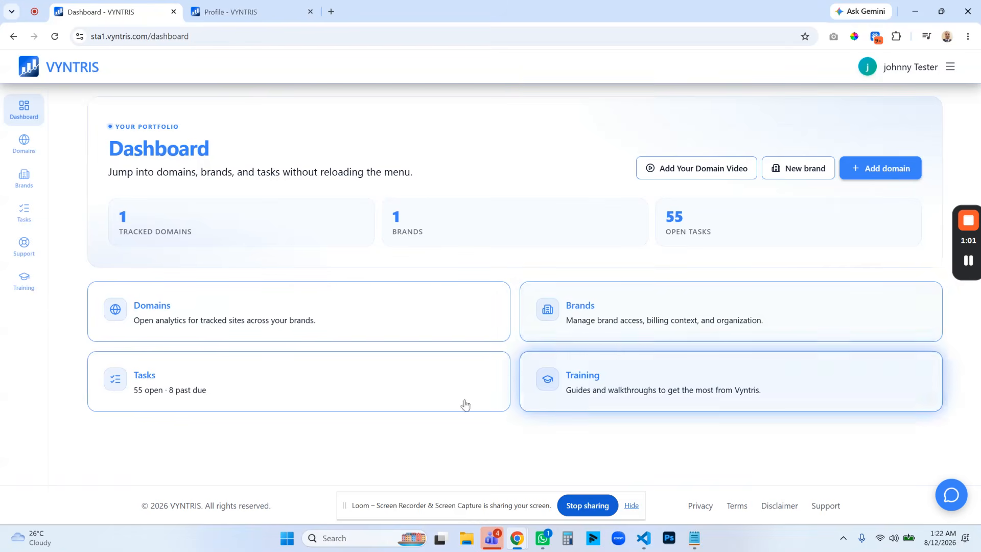
pyautogui.click(188, 321)
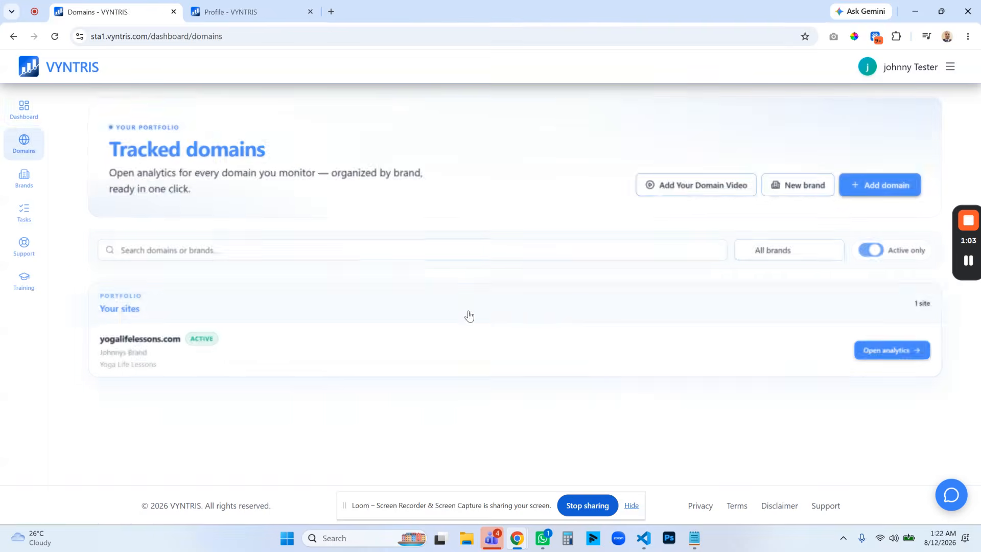
pyautogui.click(894, 349)
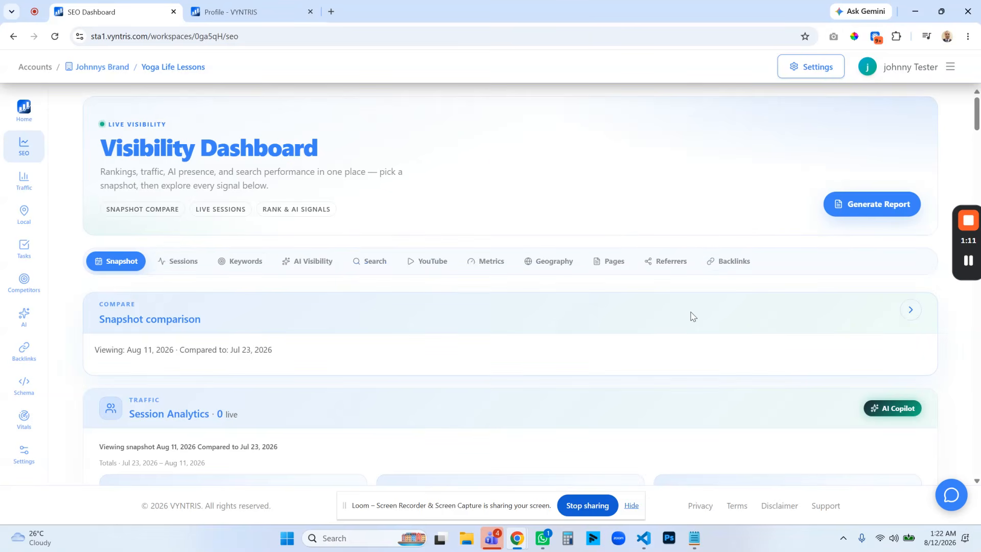
pyautogui.scroll(-15, 705, 294)
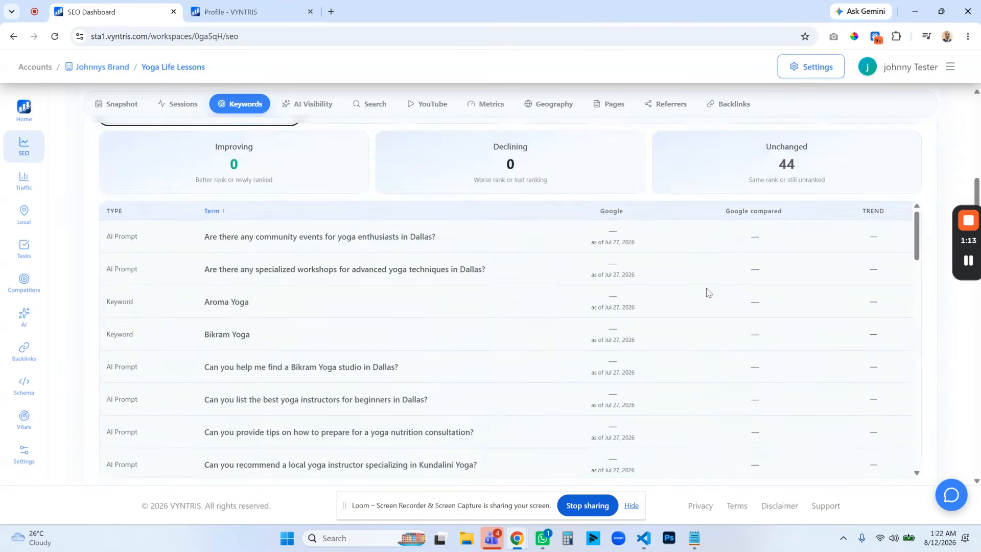
pyautogui.scroll(-5, 708, 293)
pyautogui.scroll(20, 708, 293)
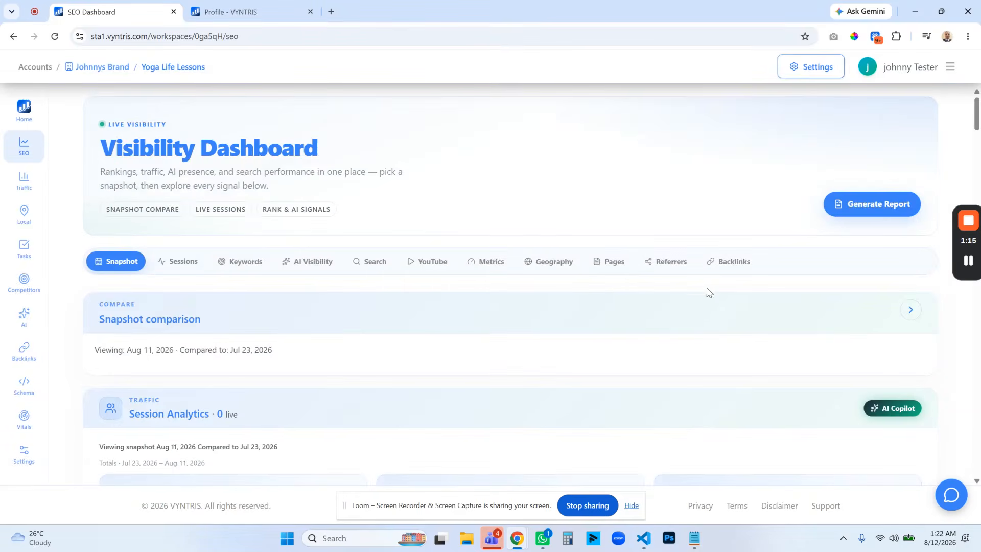
# Return to the Profile page, enable the use of personal colors and save them.
pyautogui.click(234, 11)
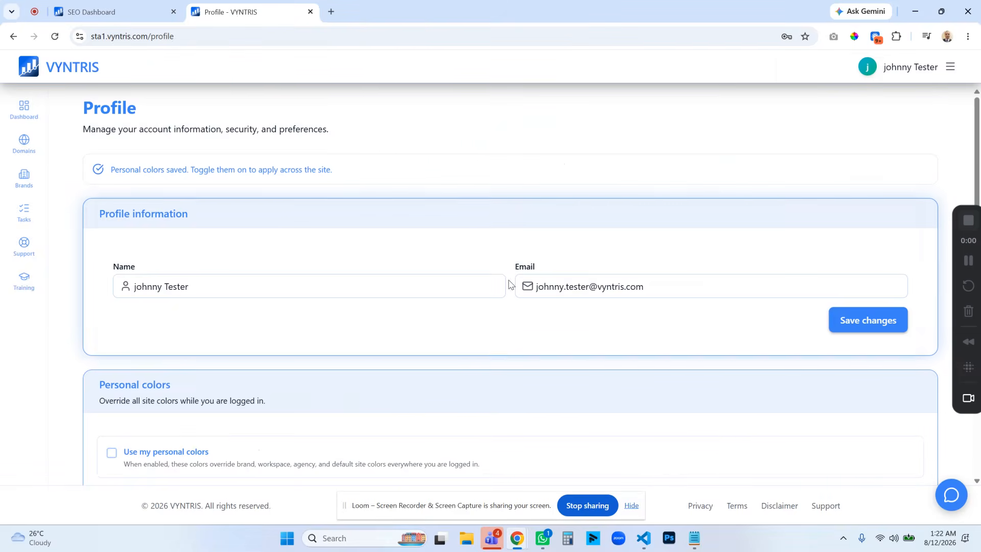
pyautogui.scroll(-3, 172, 250)
pyautogui.click(111, 222)
pyautogui.scroll(-5, 278, 287)
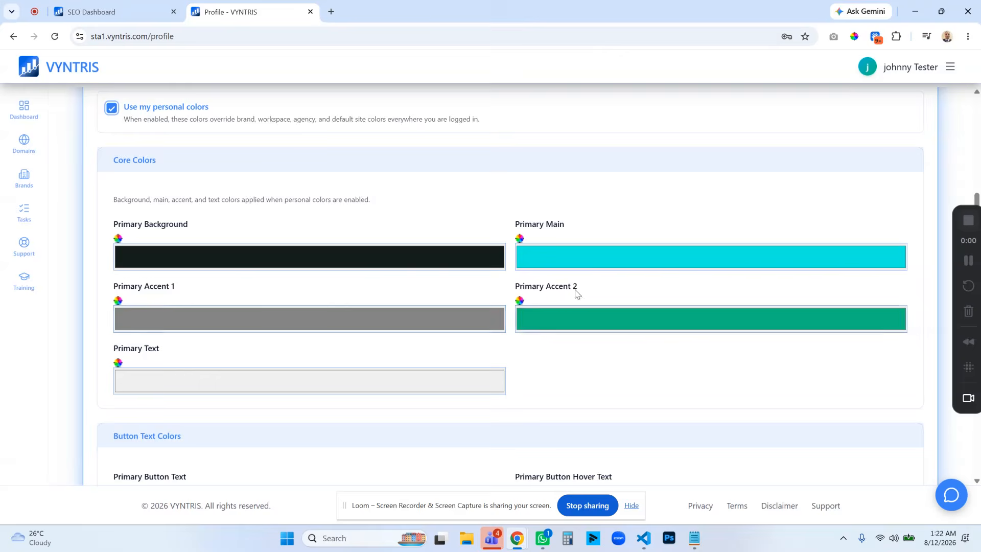
pyautogui.scroll(-5, 815, 439)
pyautogui.click(861, 287)
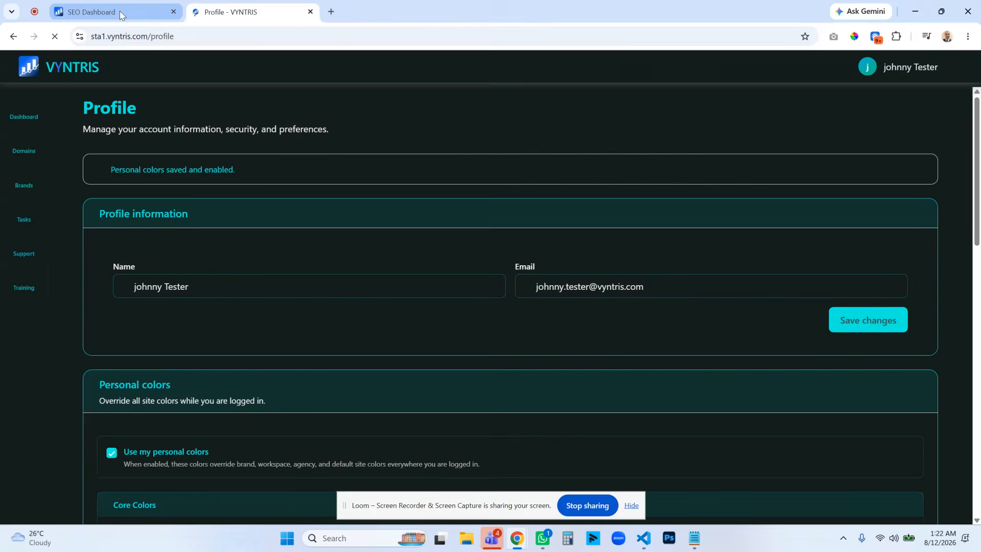
# Check how the re-enabled personal colors look on the SEO dashboard compared with the Profile page.
pyautogui.click(119, 11)
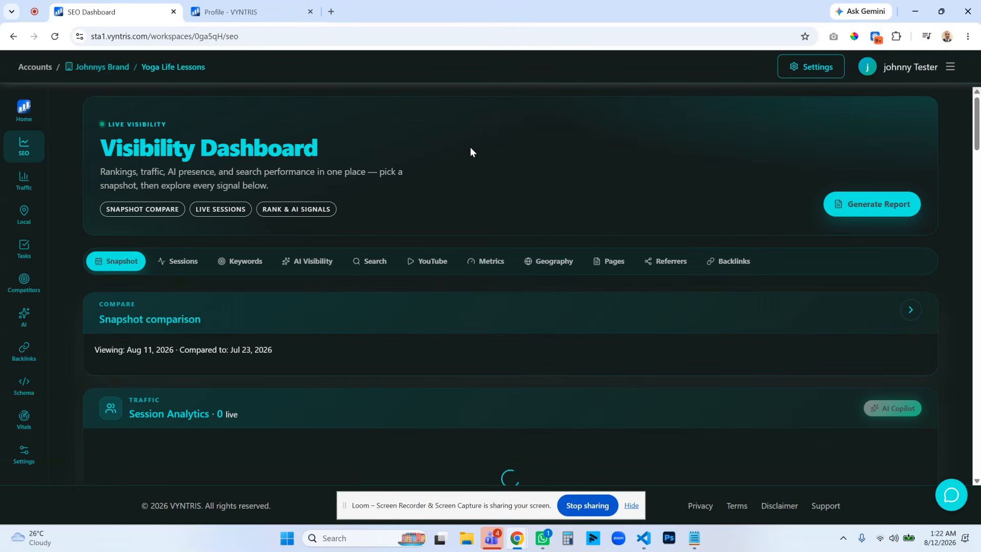
pyautogui.click(245, 14)
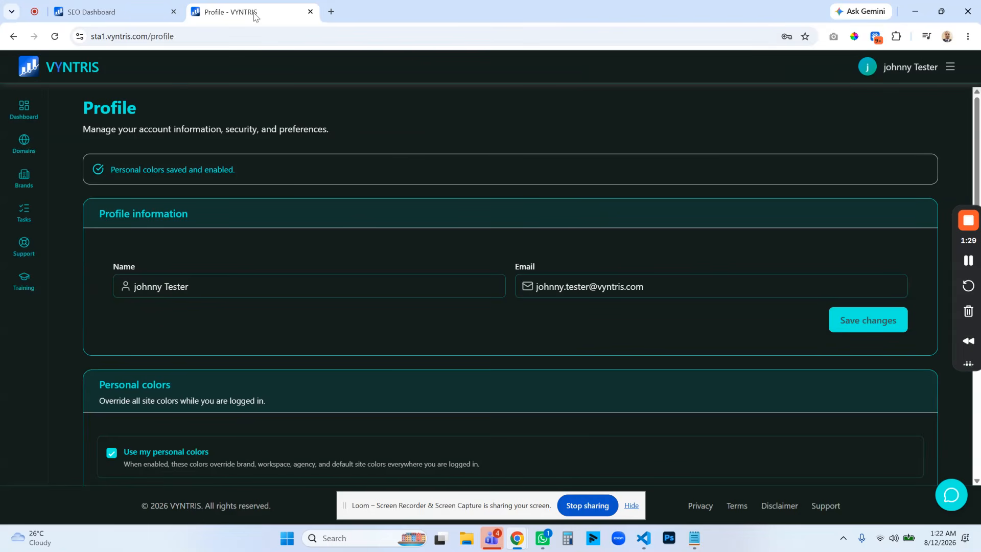
pyautogui.click(127, 13)
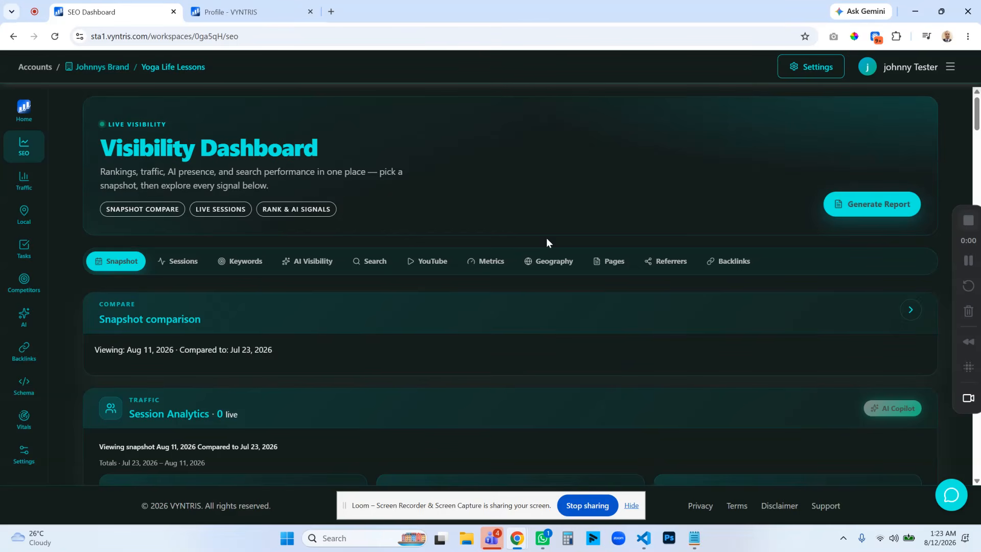
# Examine the Core Colors and Button Text Colors options on the Profile page and compare them with the SEO dashboard.
pyautogui.hotkey('ctrl', 'Tab')
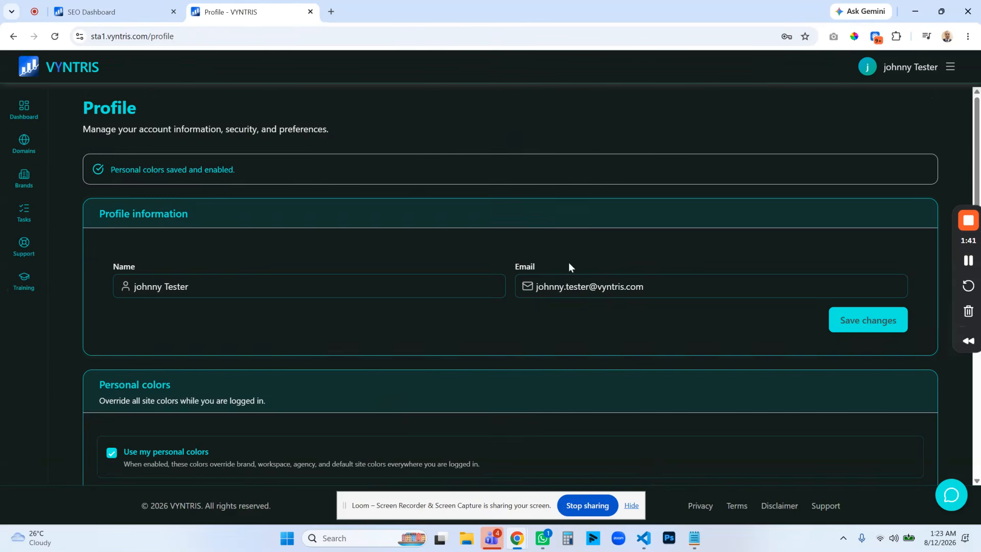
pyautogui.scroll(-8, 568, 262)
pyautogui.scroll(-3, 616, 201)
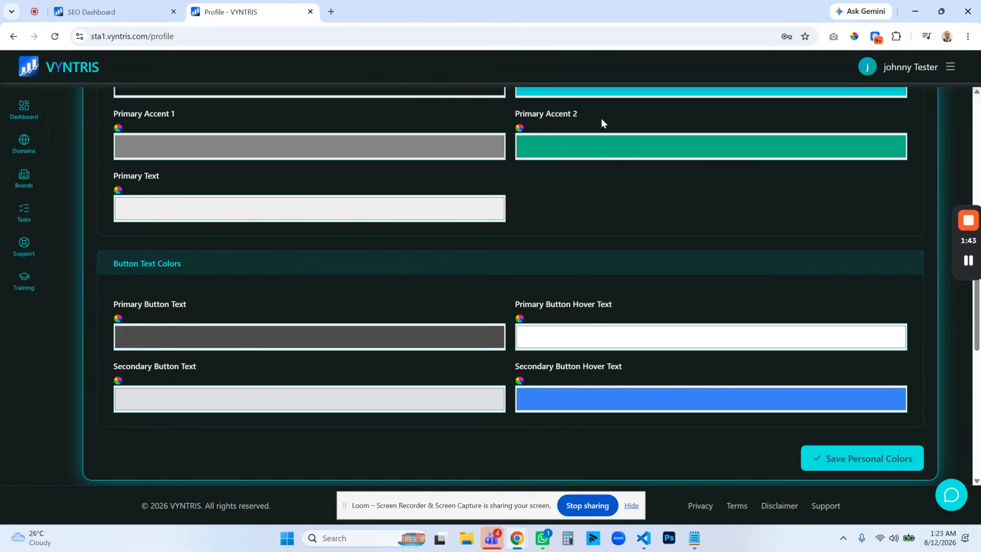
pyautogui.scroll(1, 629, 203)
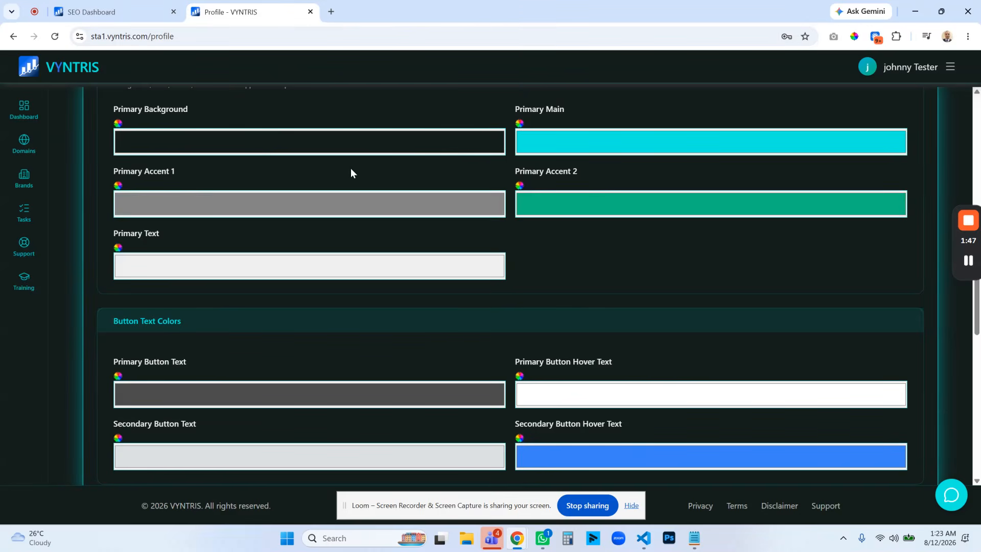
pyautogui.scroll(1, 358, 172)
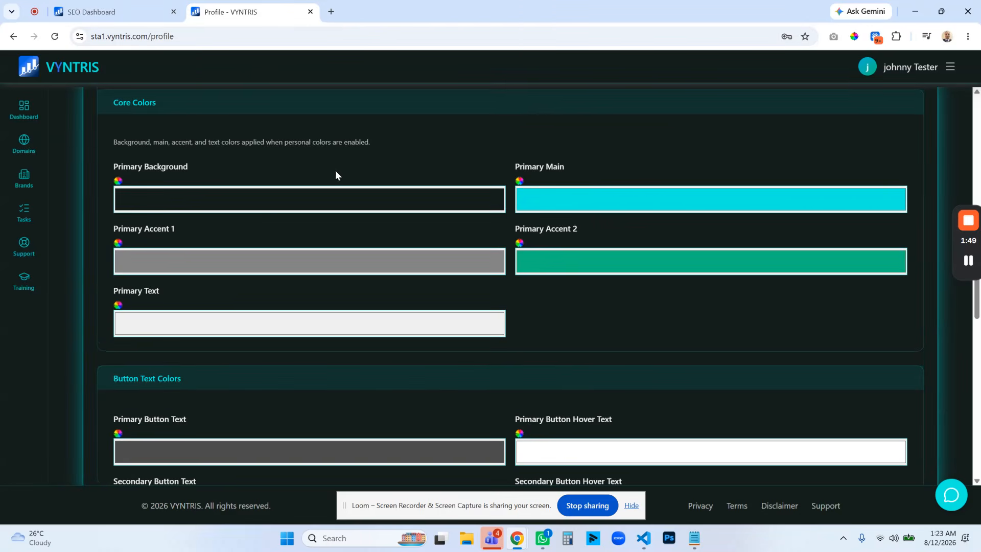
pyautogui.scroll(-3, 518, 256)
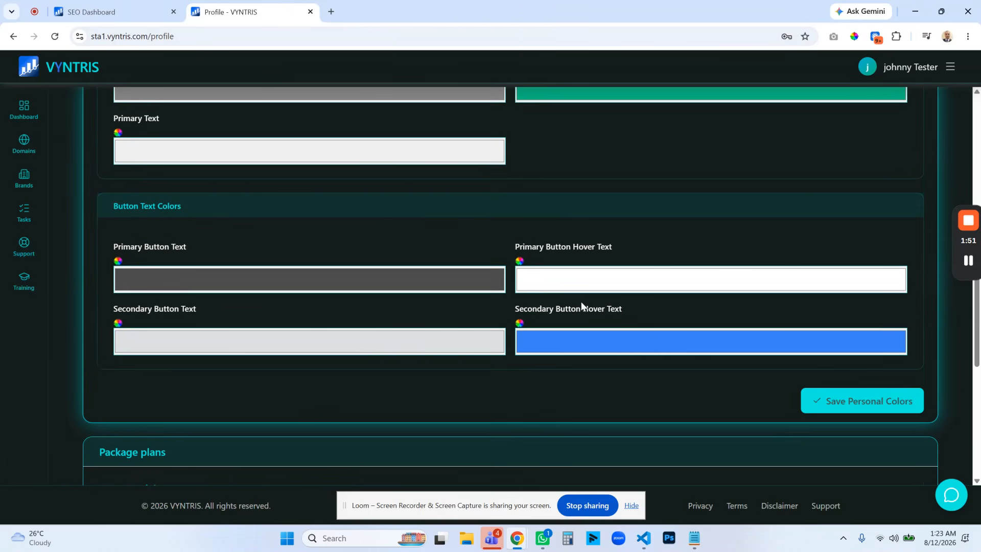
pyautogui.click(106, 14)
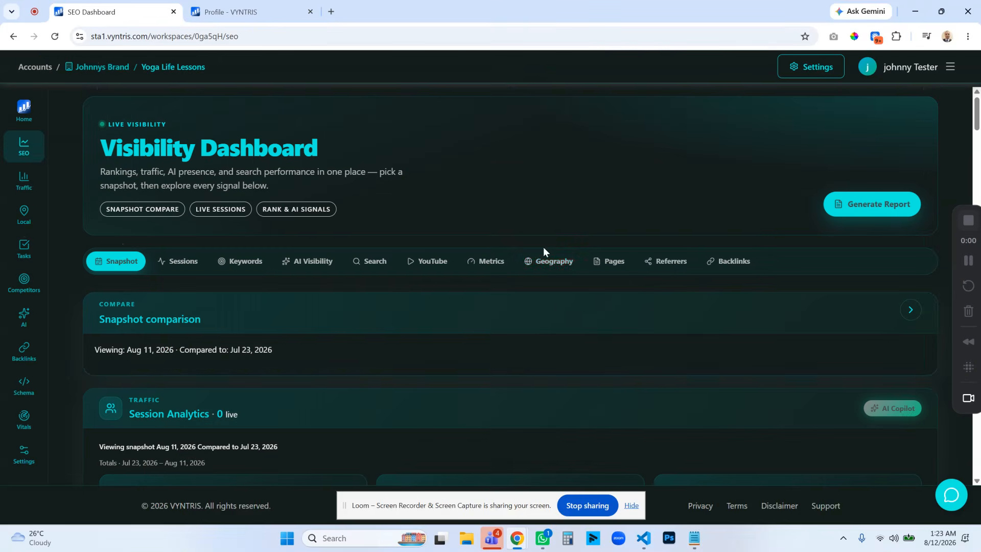
# Set the Primary Main color in the Profile's Core Colors to yellow, RGB 203, 230, 0.
pyautogui.click(230, 11)
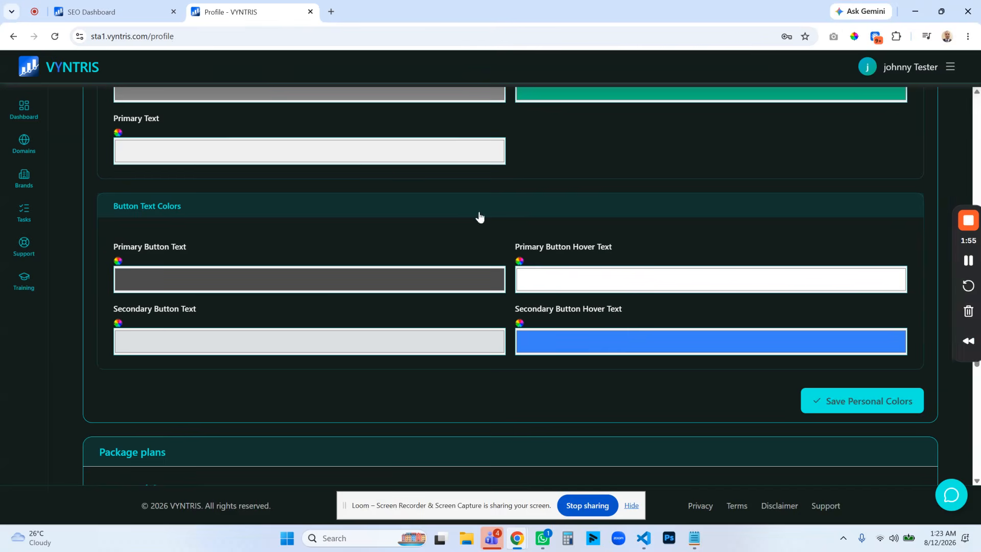
pyautogui.scroll(2, 511, 215)
pyautogui.click(594, 146)
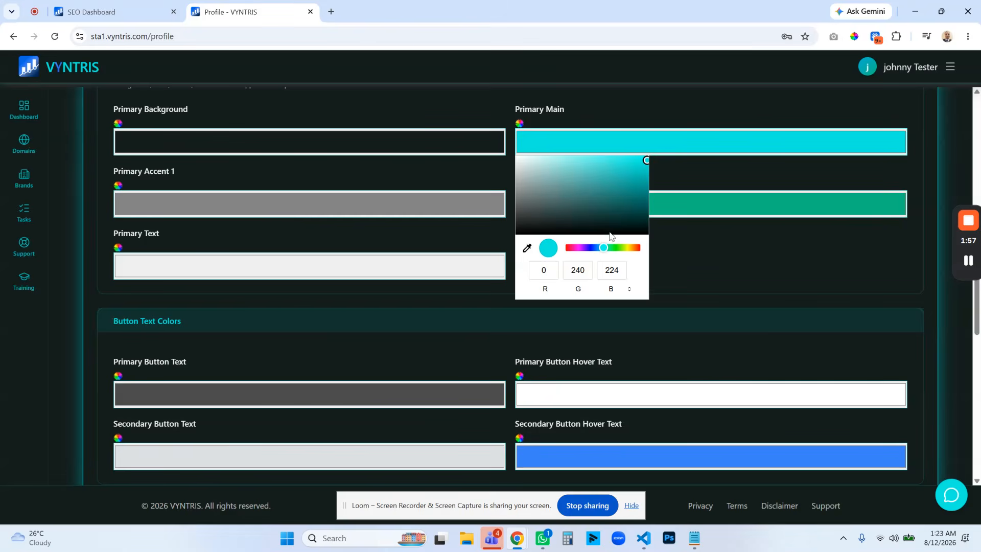
pyautogui.click(627, 249)
pyautogui.moveTo(637, 166); pyautogui.dragTo(653, 166)
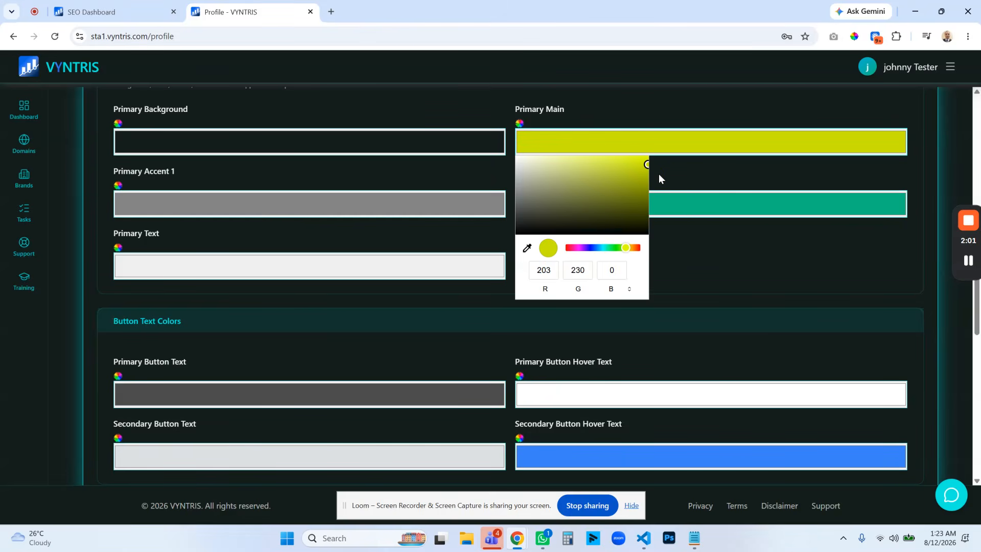
pyautogui.click(658, 176)
# Set the Primary Background color to RGB 21, 23, 7 and preview the saved personal colors on the SEO dashboard.
pyautogui.click(476, 149)
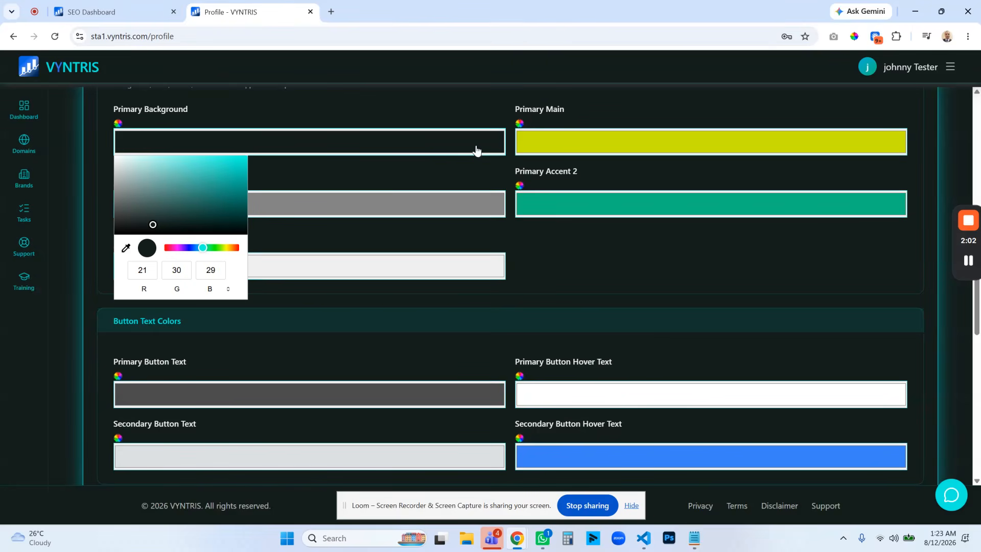
pyautogui.click(223, 248)
pyautogui.moveTo(169, 213); pyautogui.dragTo(204, 228)
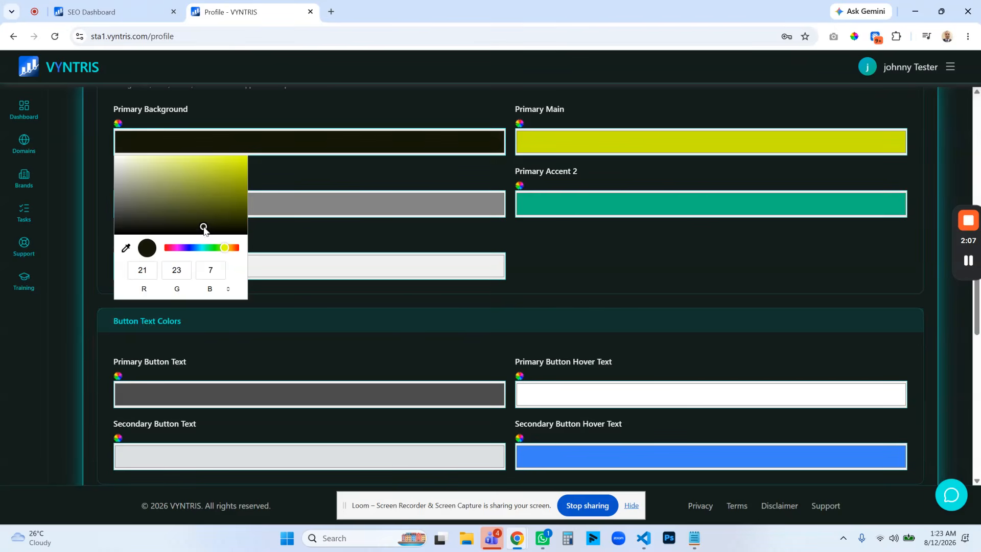
pyautogui.click(692, 251)
pyautogui.scroll(-3, 703, 271)
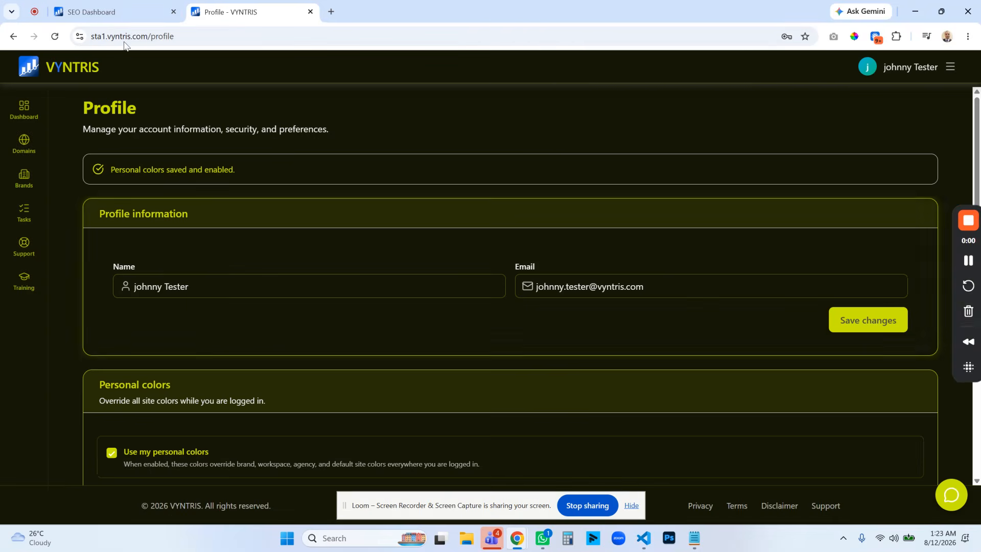
pyautogui.click(128, 18)
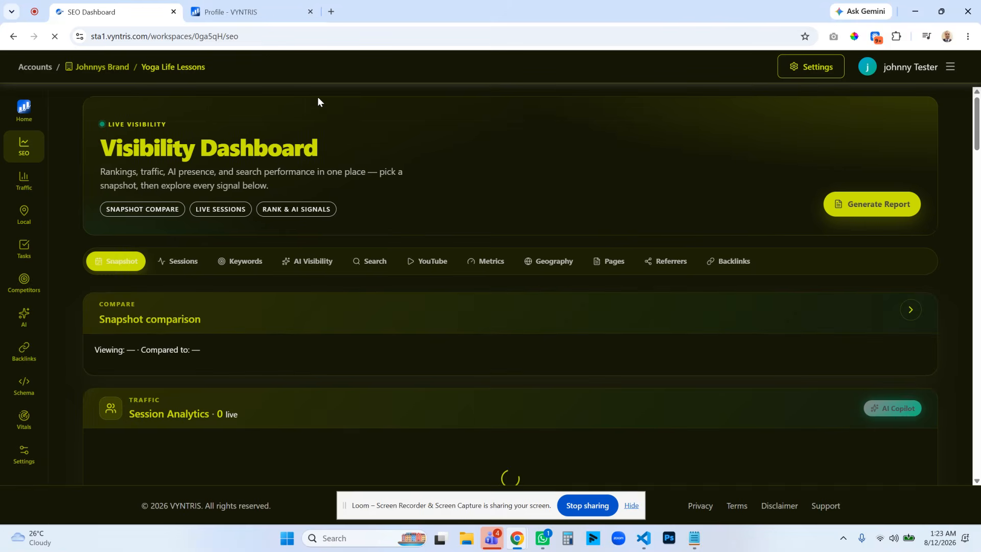
# Return to the Profile page and change the Primary Background color to a dark, nearly neutral gray.
pyautogui.click(252, 11)
pyautogui.scroll(-7, 439, 278)
pyautogui.click(320, 262)
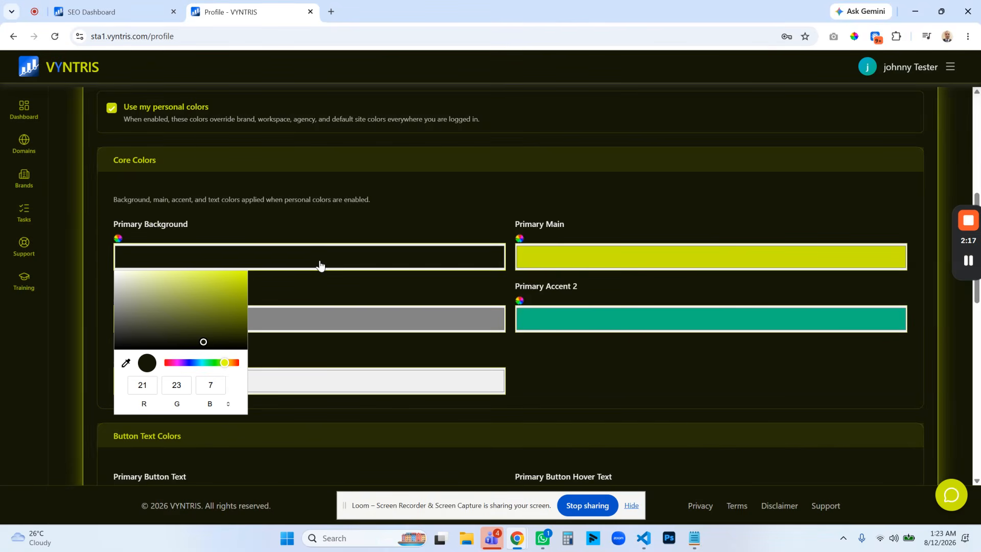
pyautogui.click(132, 330)
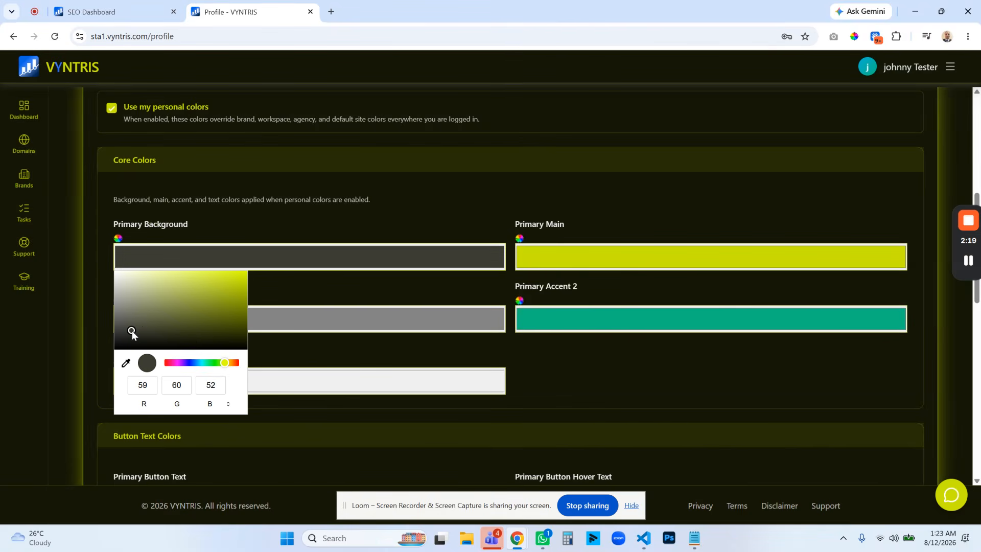
pyautogui.click(132, 338)
# Soften the Primary Main color to a paler yellow and save the personal colors, returning to the SEO dashboard.
pyautogui.click(554, 259)
pyautogui.moveTo(592, 297); pyautogui.dragTo(593, 282)
pyautogui.click(723, 285)
pyautogui.scroll(-3, 723, 289)
pyautogui.click(845, 458)
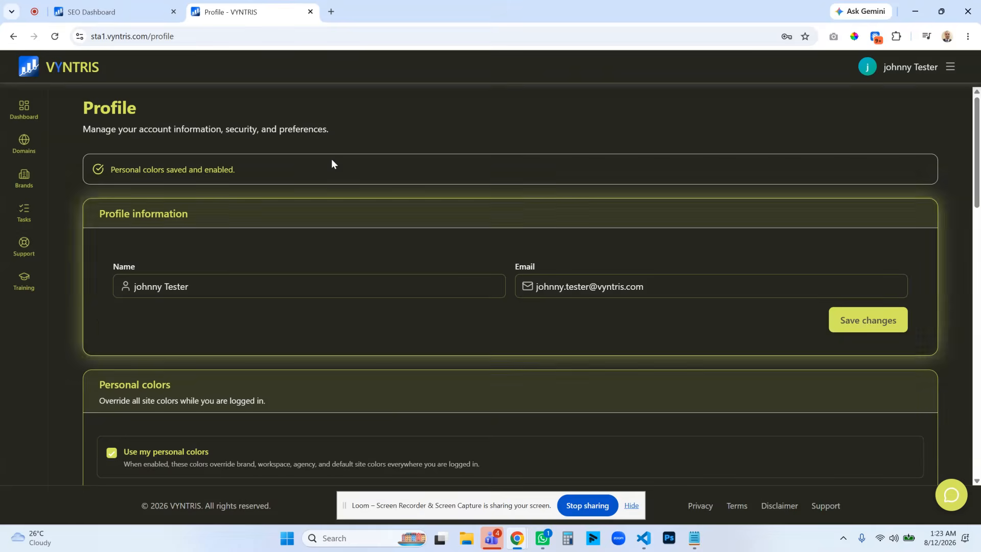
pyautogui.click(139, 12)
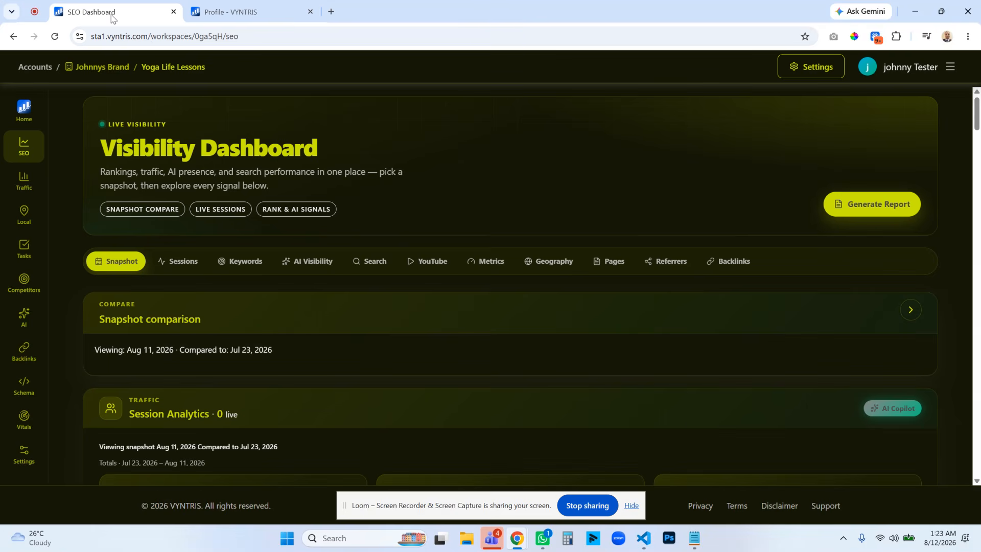
# Reload the SEO dashboard and check the personal colors on the Traffic, Local and Tasks pages before returning to SEO.
pyautogui.click(54, 36)
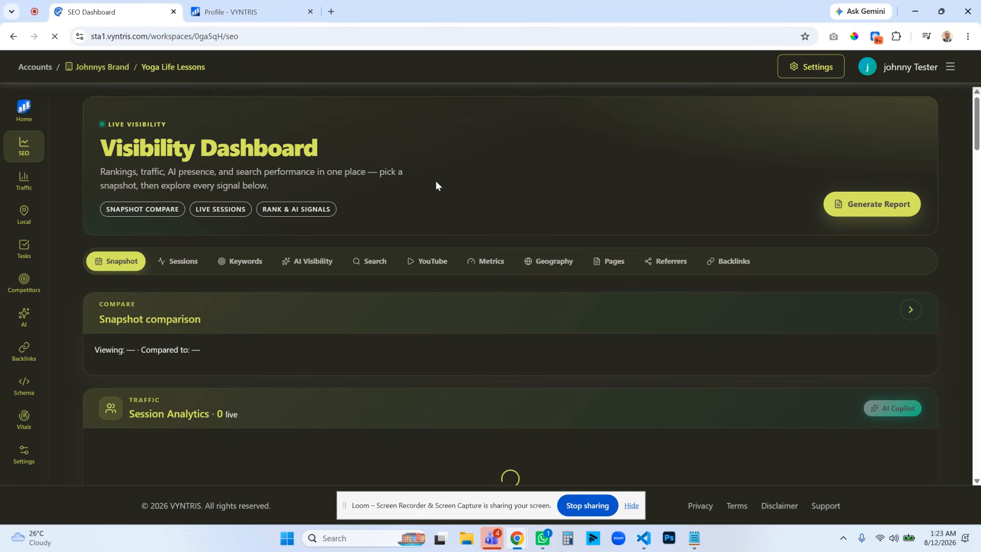
pyautogui.click(20, 183)
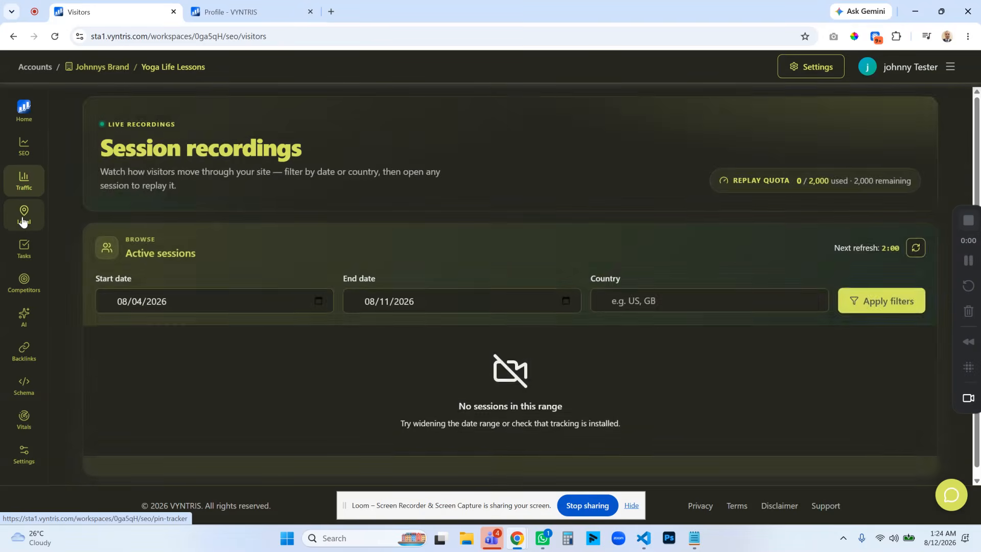
pyautogui.click(23, 221)
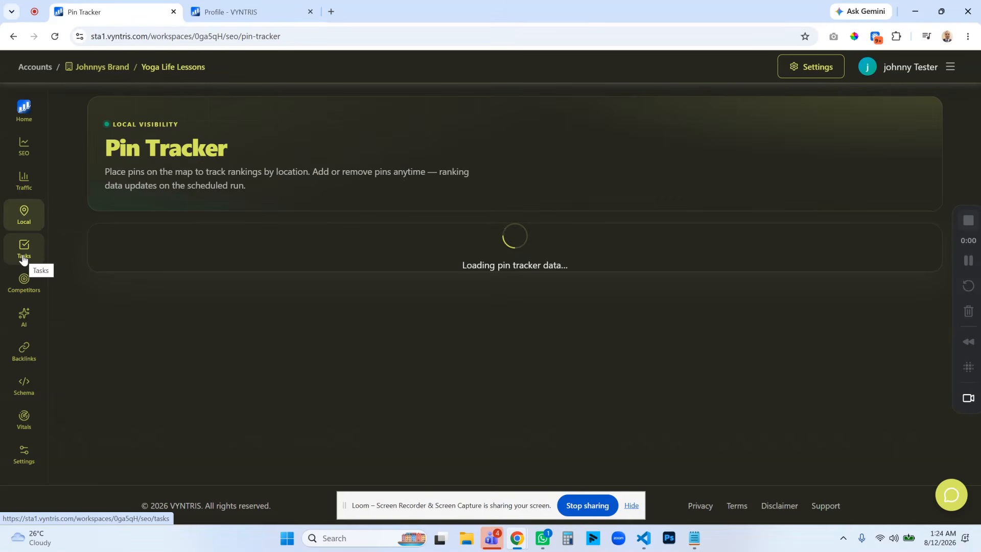
pyautogui.click(23, 255)
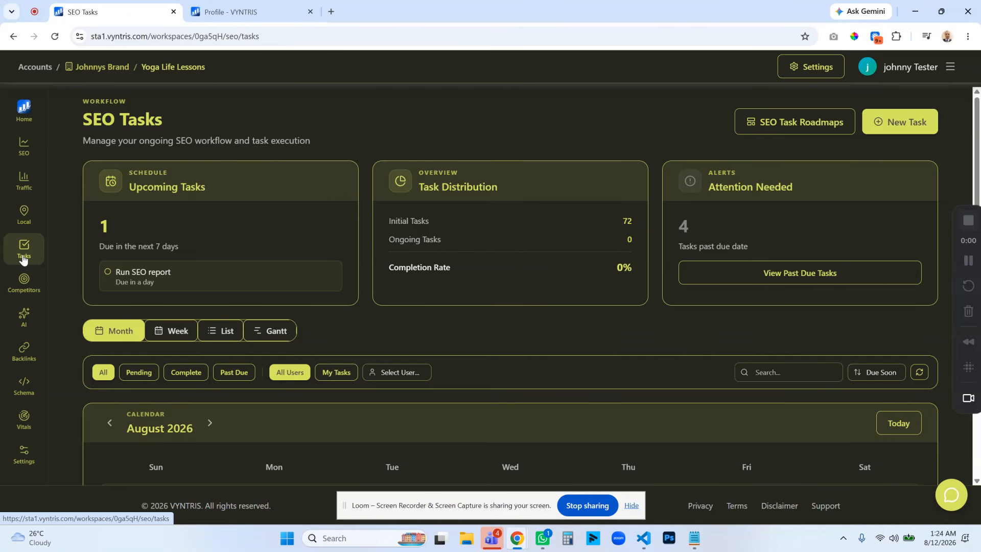
pyautogui.click(23, 149)
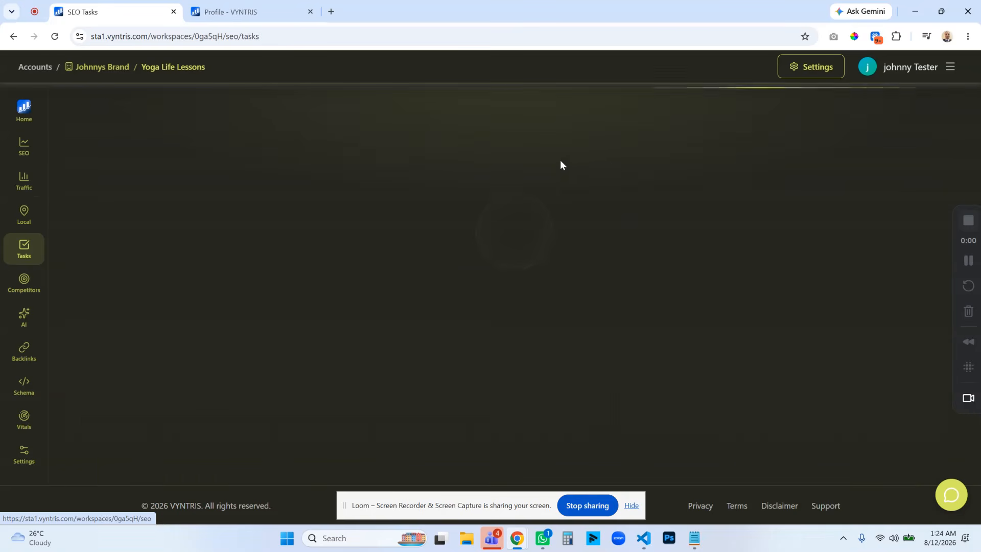
# Go to the Brands list, open the brand's settings and bring up its Branding colors.
pyautogui.click(239, 15)
pyautogui.scroll(-2, 446, 306)
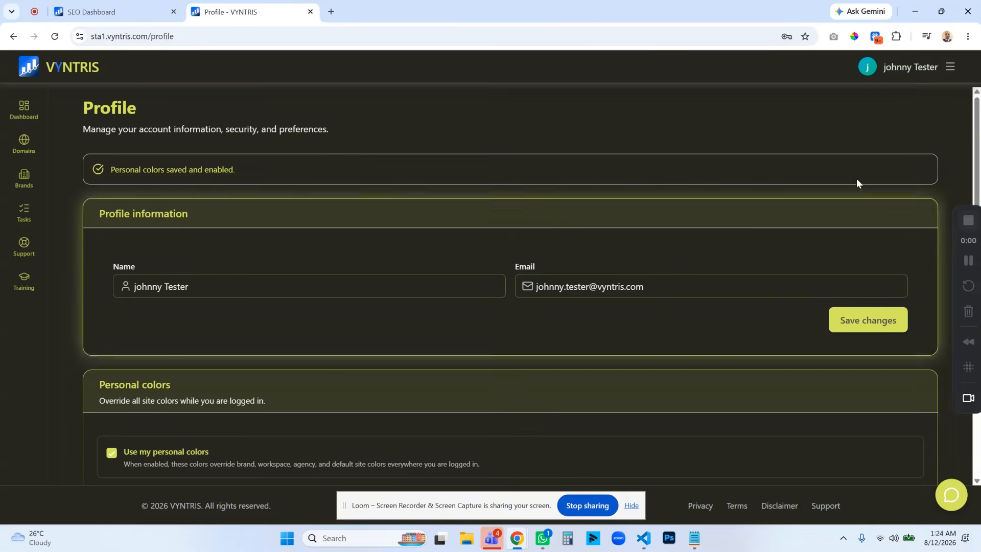
pyautogui.click(949, 67)
pyautogui.click(846, 191)
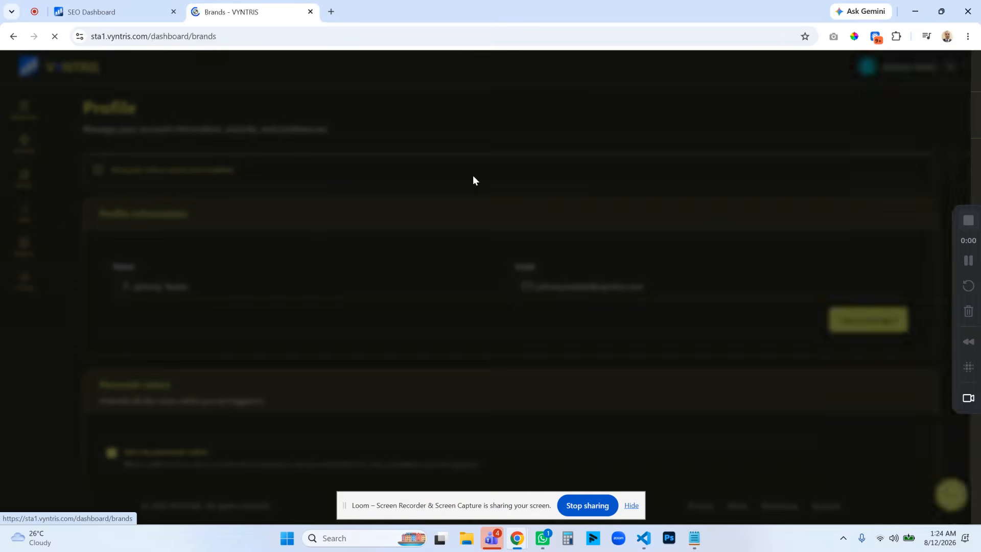
pyautogui.click(884, 330)
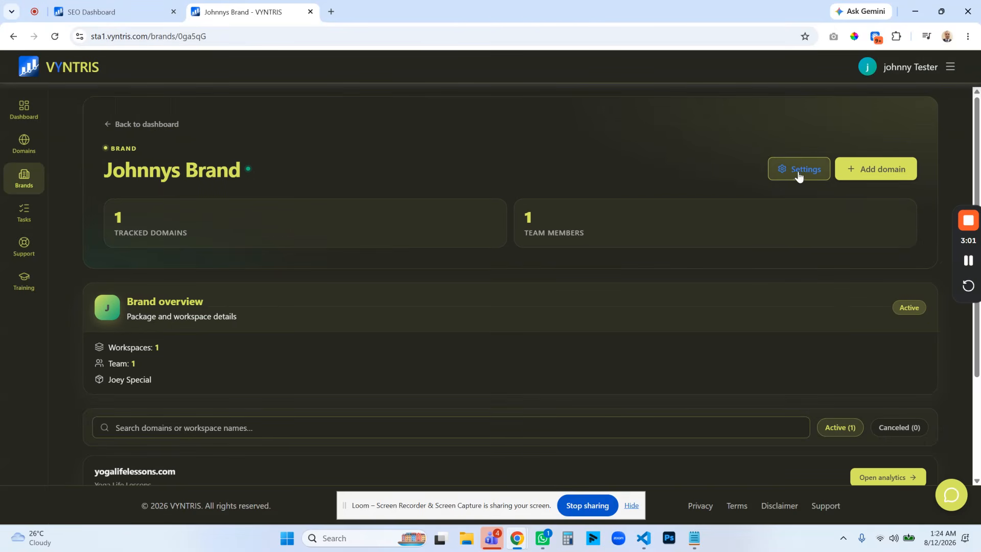
pyautogui.click(801, 171)
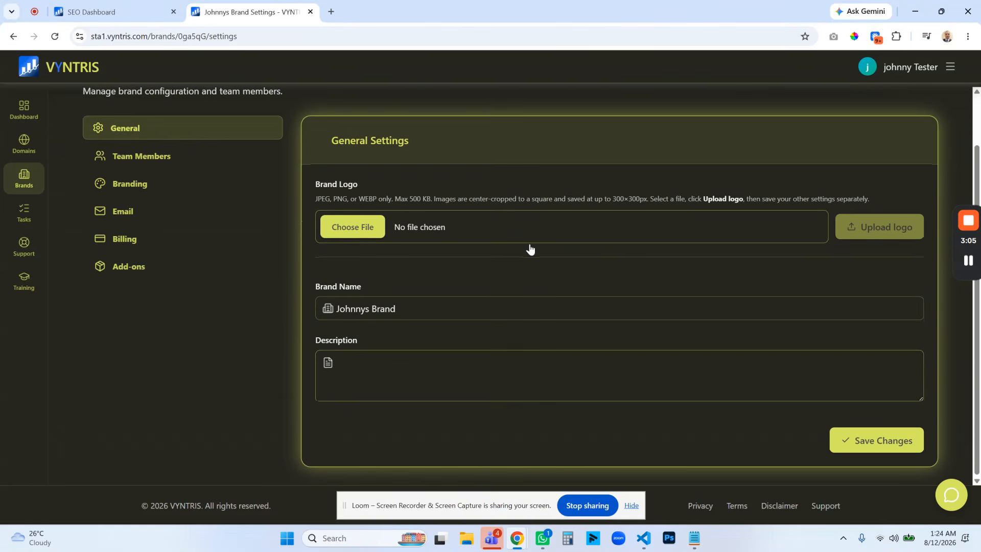
pyautogui.click(131, 188)
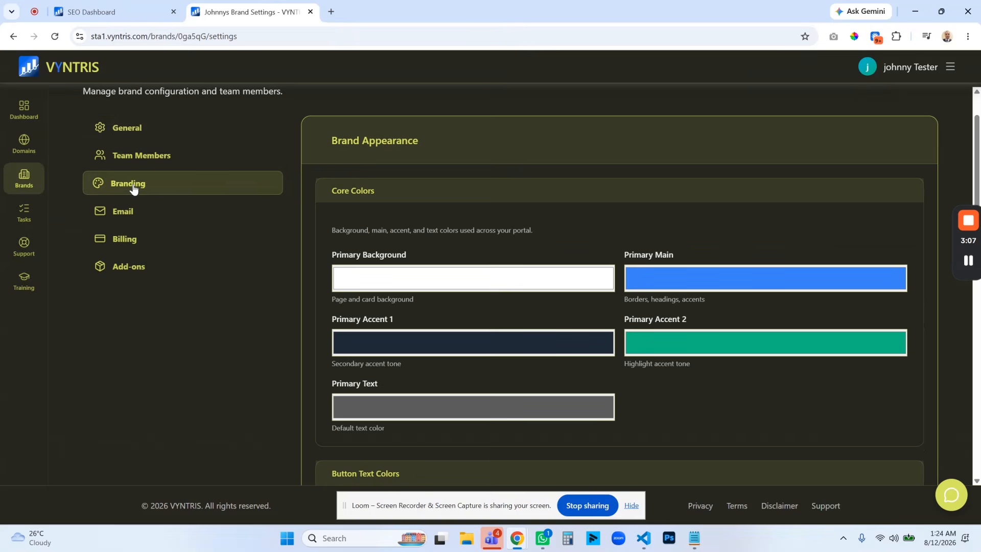
pyautogui.scroll(-2, 638, 156)
pyautogui.scroll(2, 639, 156)
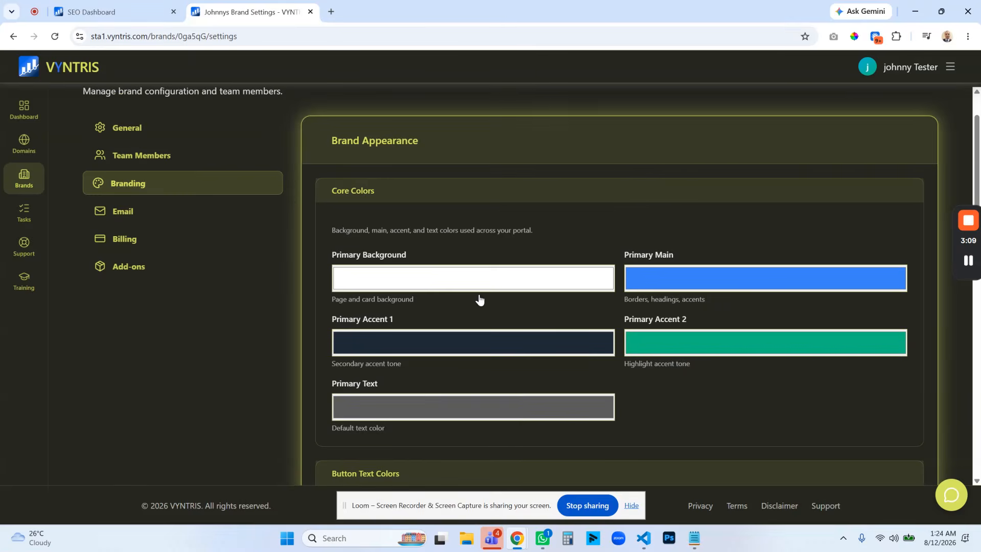
# Set the brand's Primary Main color to red, RGB 247, 59, 59, and its Primary Background to dark red-brown, RGB 34, 17, 17.
pyautogui.click(460, 283)
pyautogui.moveTo(394, 339); pyautogui.dragTo(379, 357)
pyautogui.click(705, 284)
pyautogui.moveTo(688, 386); pyautogui.dragTo(674, 386)
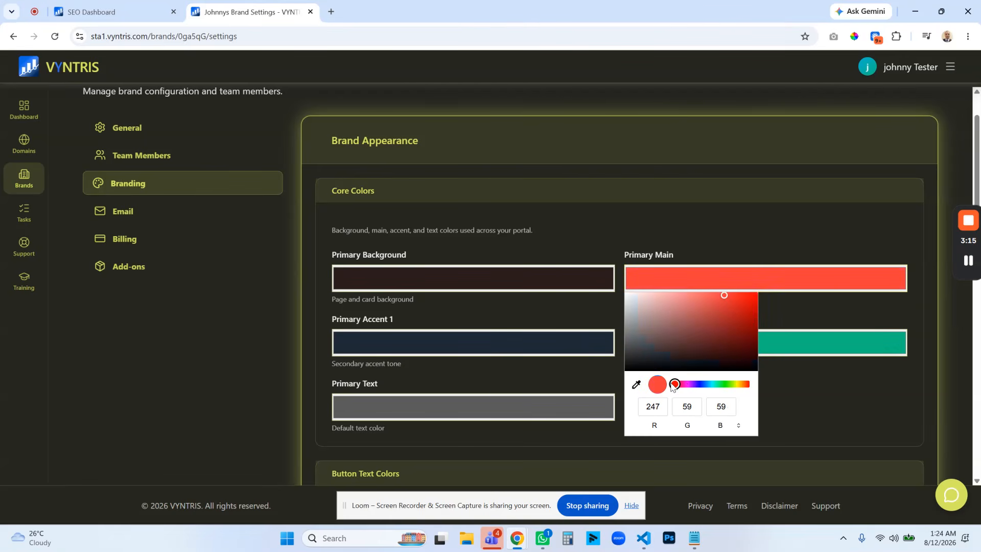
pyautogui.click(591, 276)
pyautogui.moveTo(396, 354); pyautogui.dragTo(397, 360)
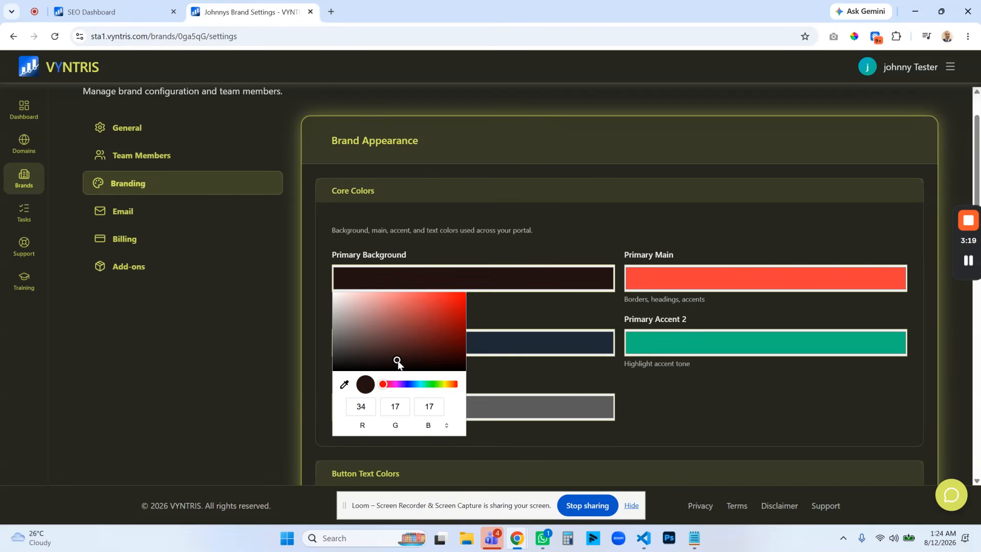
# Close the color picker and save the brand's appearance colors.
pyautogui.click(695, 305)
pyautogui.scroll(-3, 714, 307)
pyautogui.scroll(5, 484, 274)
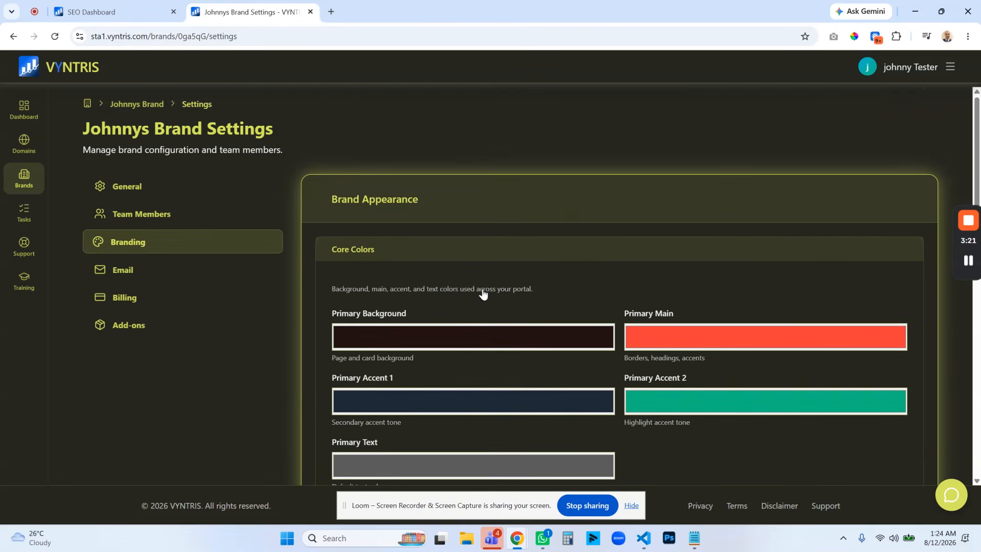
pyautogui.scroll(-10, 729, 304)
pyautogui.click(867, 356)
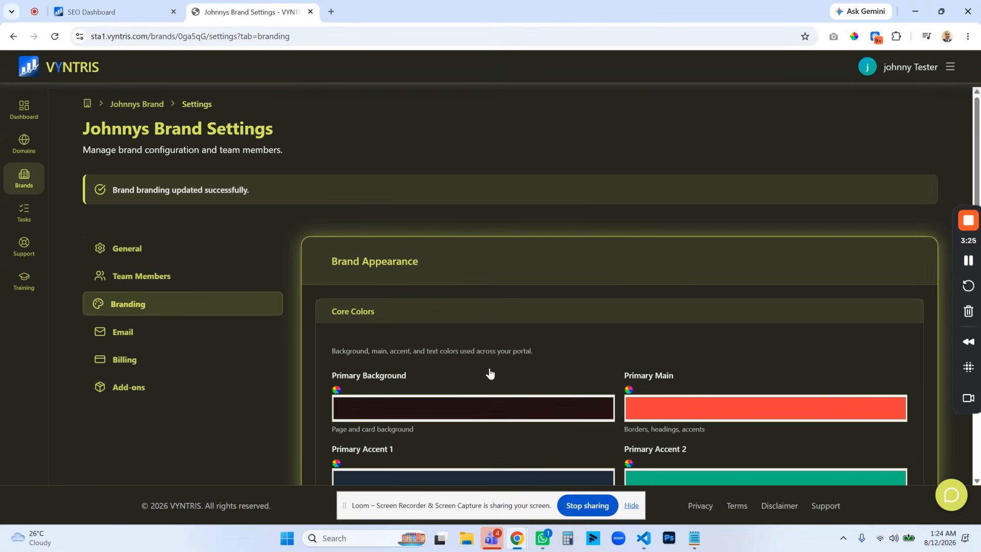
pyautogui.scroll(-1, 431, 301)
pyautogui.scroll(1, 451, 274)
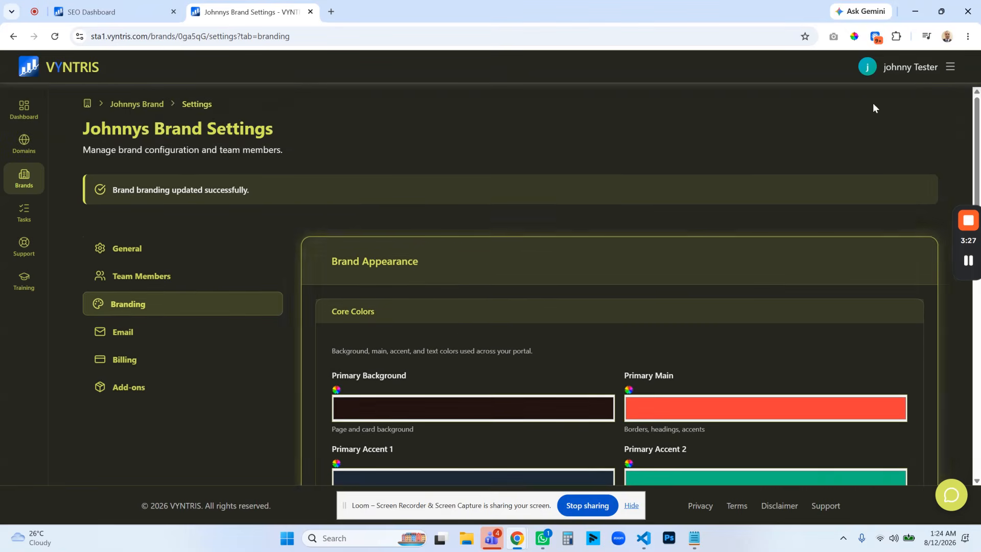
# Open the Profile page in a new tab, disable the use of personal colors and save the setting.
pyautogui.click(950, 67)
pyautogui.rightClick(839, 281)
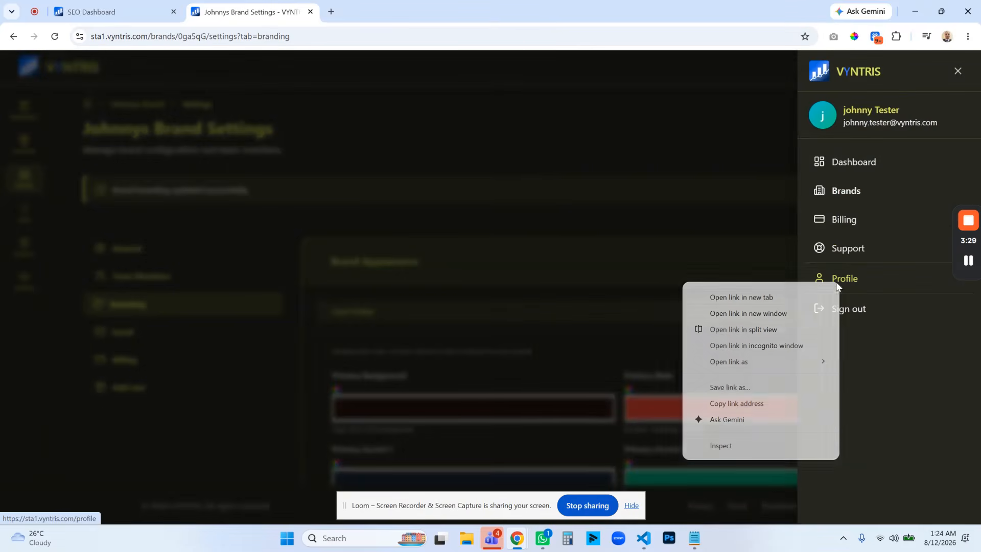
pyautogui.click(786, 297)
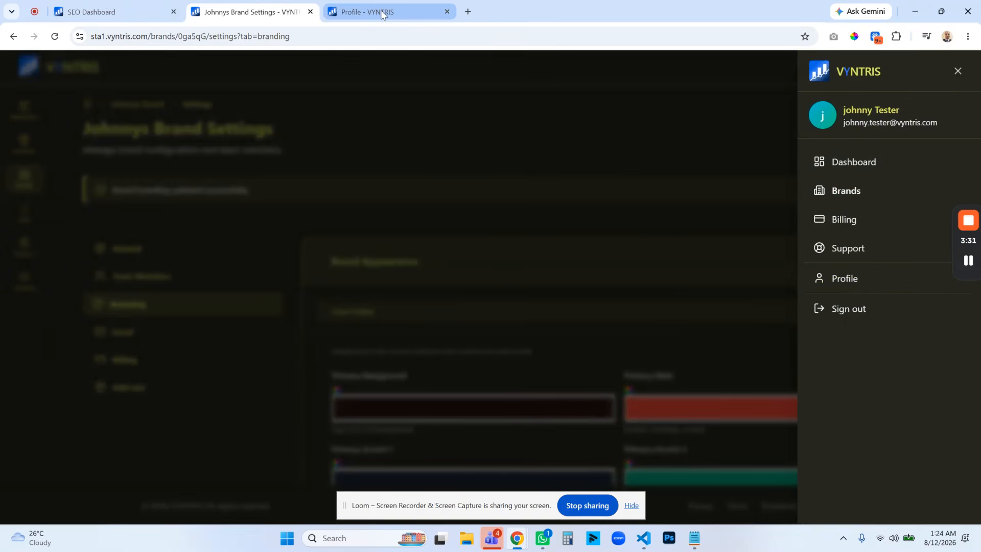
pyautogui.click(382, 14)
pyautogui.scroll(-5, 422, 184)
pyautogui.click(112, 179)
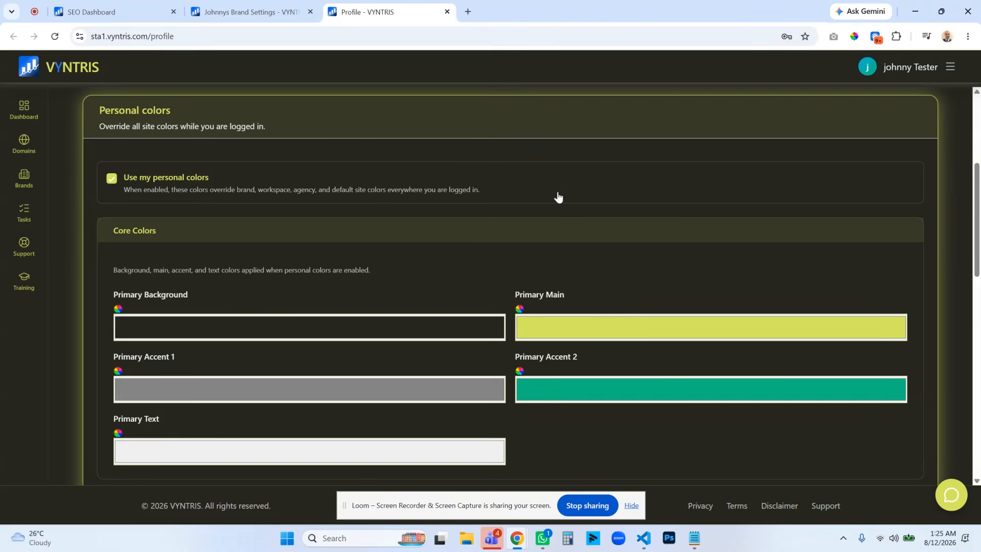
pyautogui.scroll(-8, 593, 188)
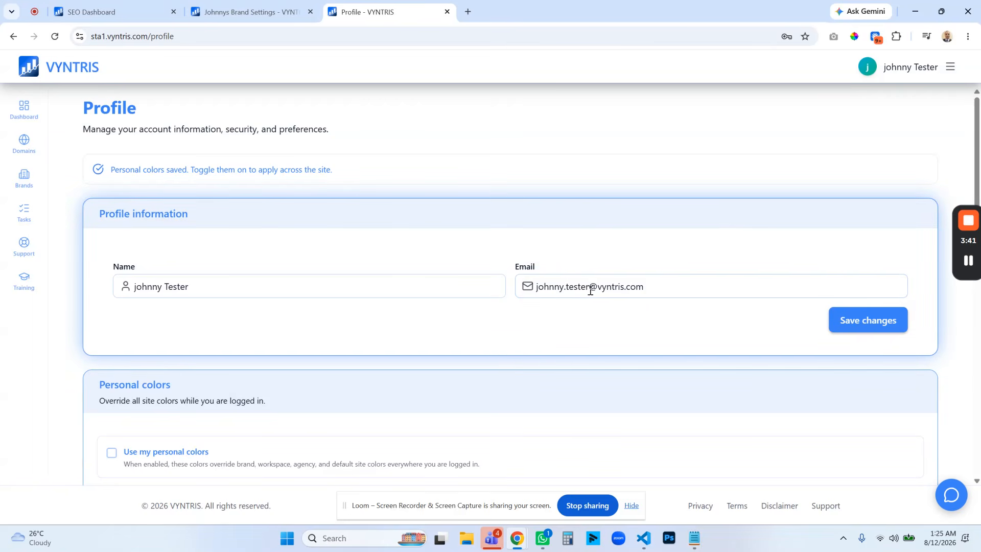
# Check the brand colors on the refreshed brand settings page and compare them with the main Dashboard and Profile pages.
pyautogui.click(244, 11)
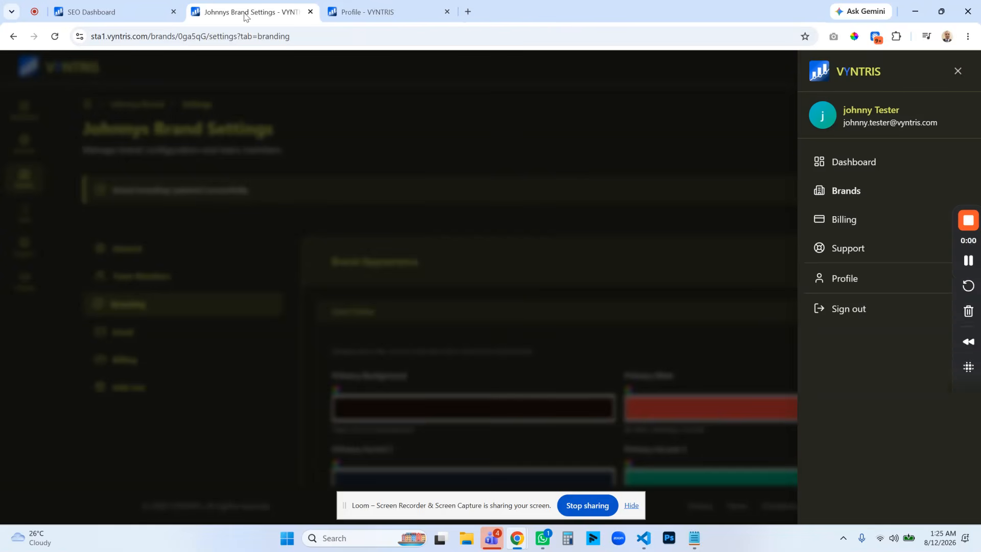
pyautogui.click(445, 157)
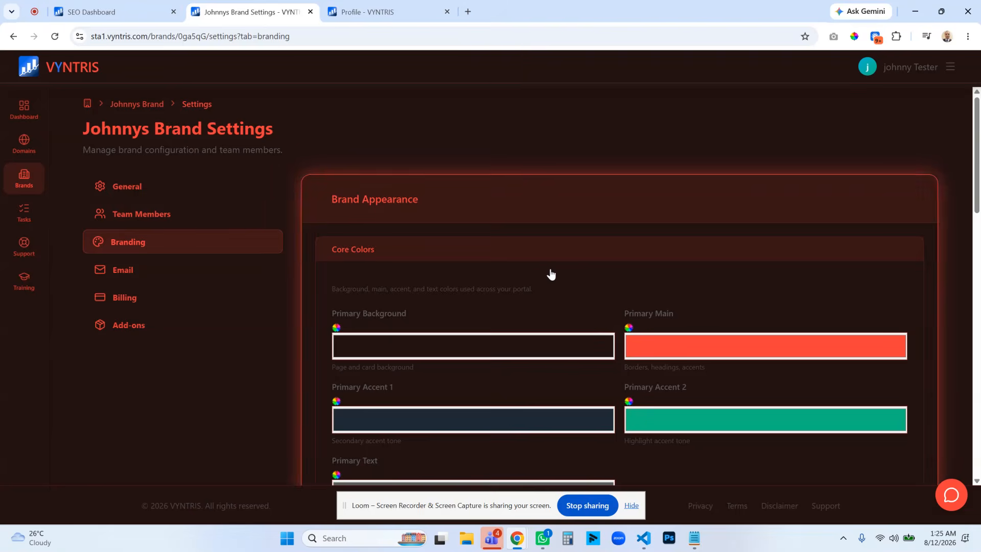
pyautogui.scroll(-1, 514, 259)
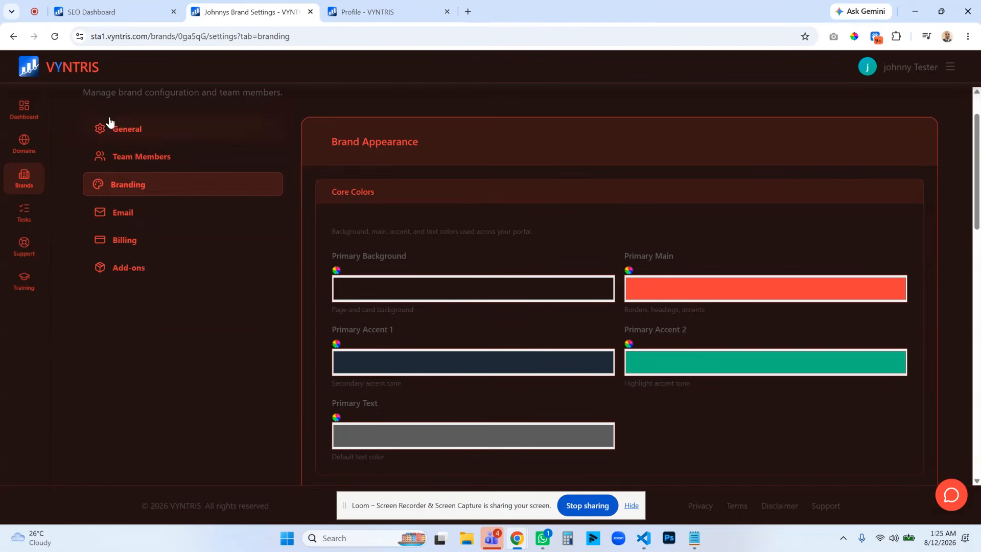
pyautogui.click(949, 68)
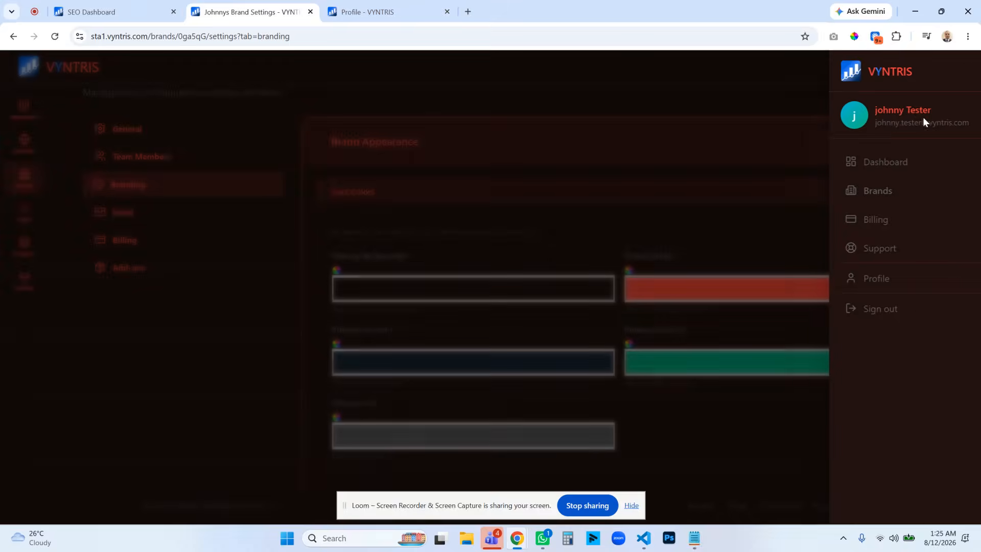
pyautogui.click(839, 161)
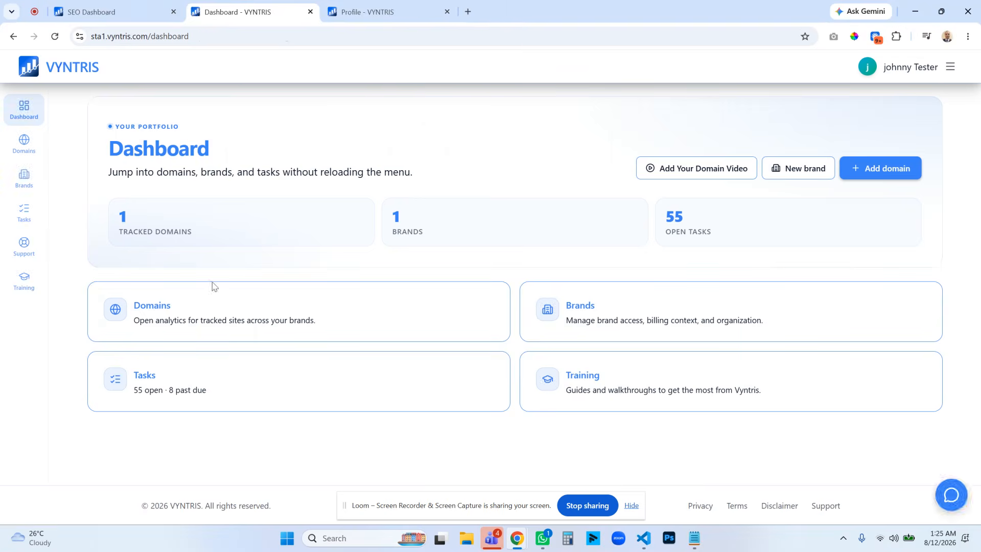
pyautogui.click(381, 12)
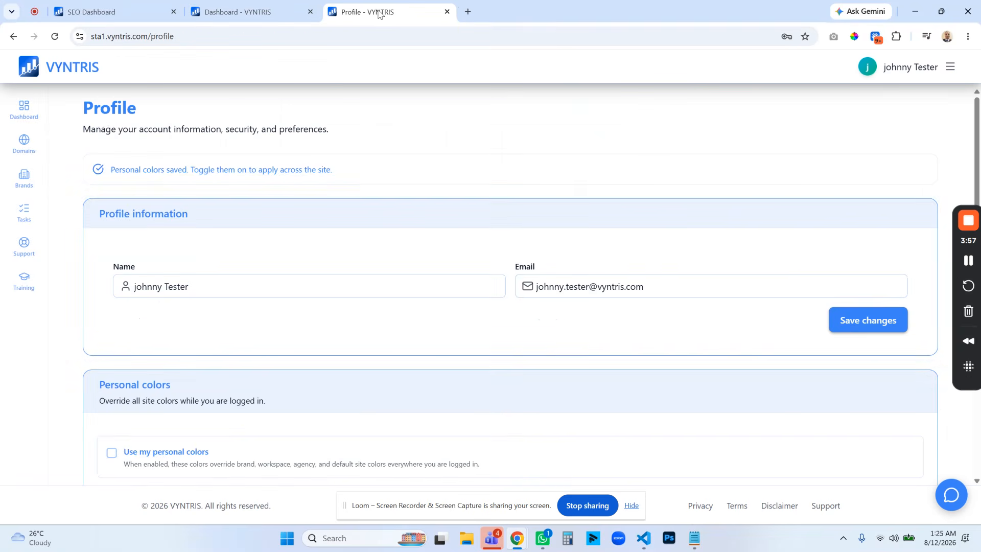
pyautogui.click(242, 15)
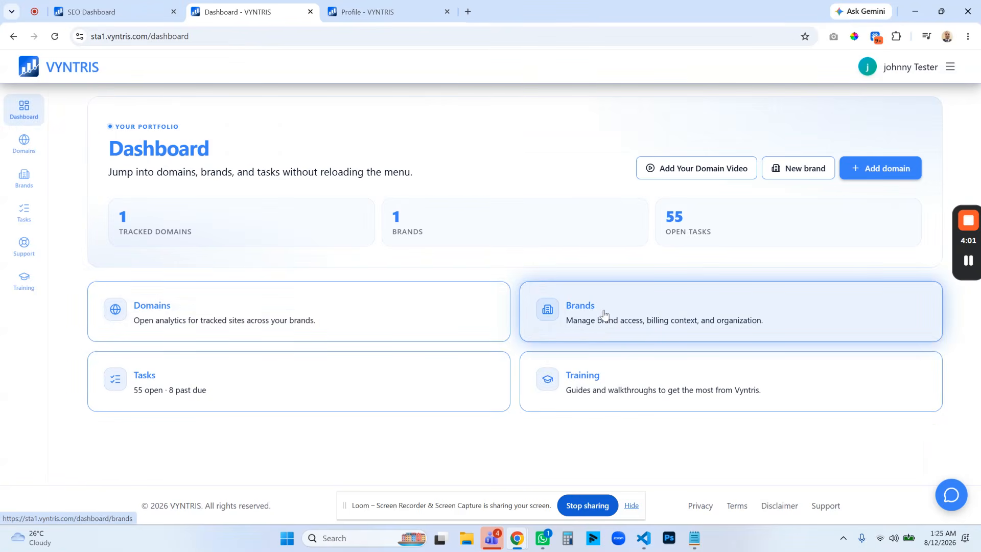
# Open the brand's overview page from the Brands list and examine how the brand colors apply throughout it.
pyautogui.click(604, 315)
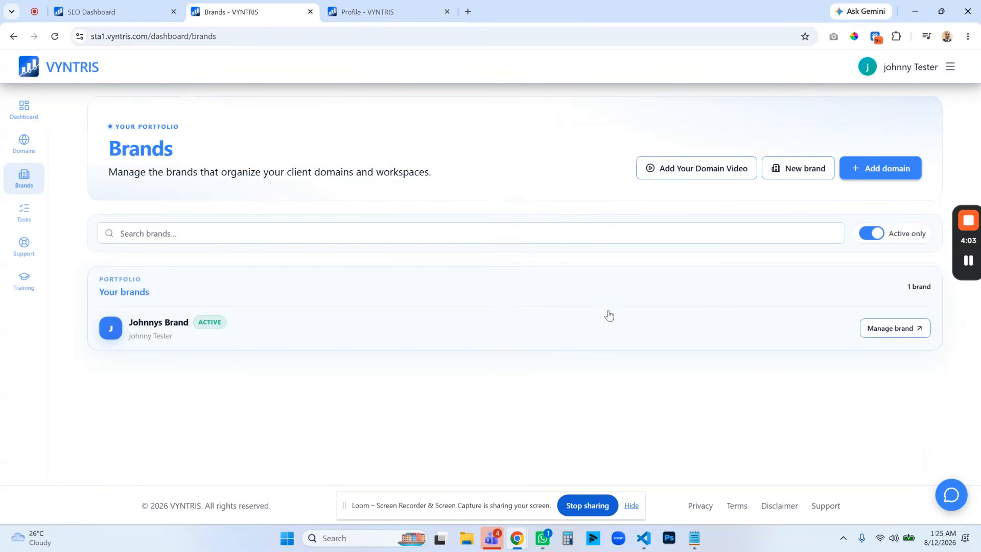
pyautogui.click(885, 333)
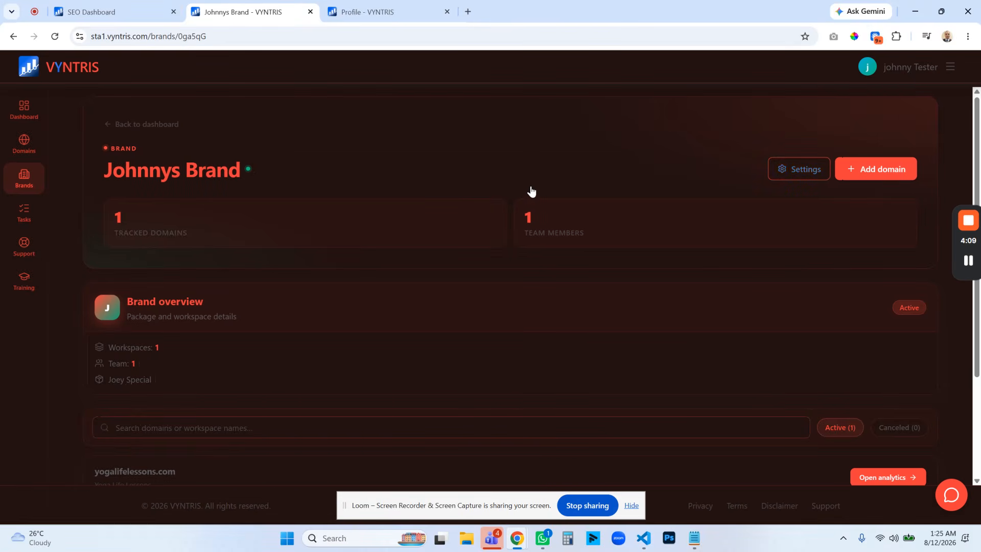
pyautogui.scroll(-3, 438, 364)
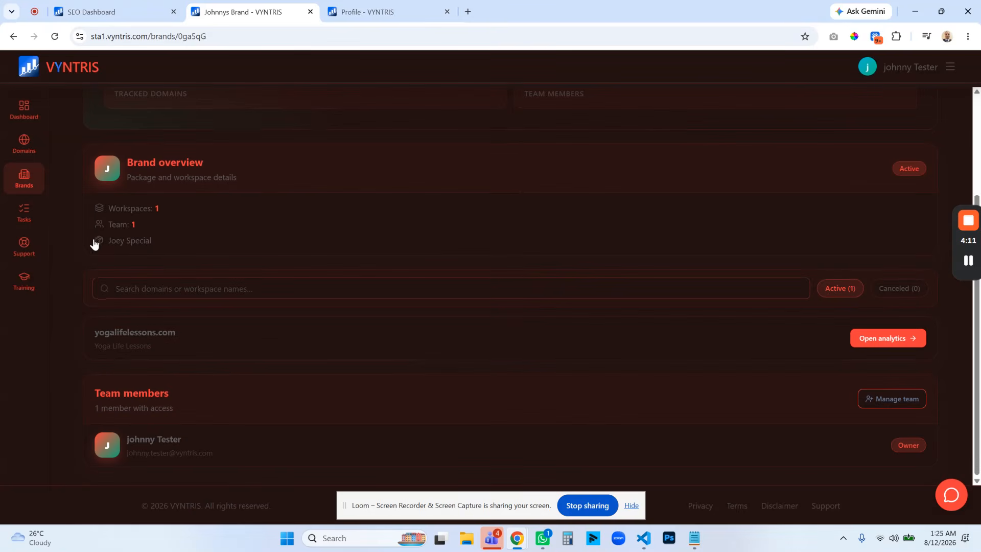
pyautogui.scroll(3, 241, 373)
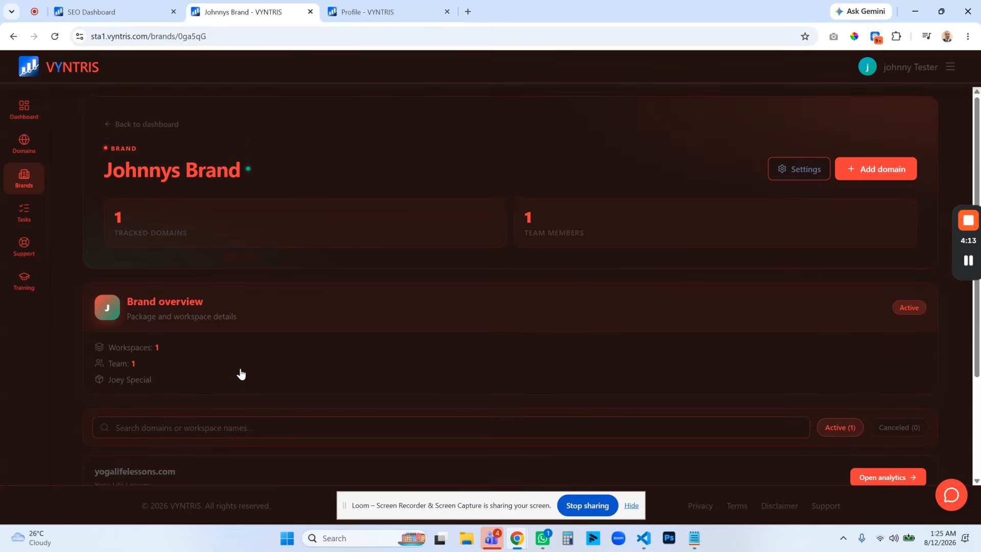
pyautogui.scroll(-3, 576, 309)
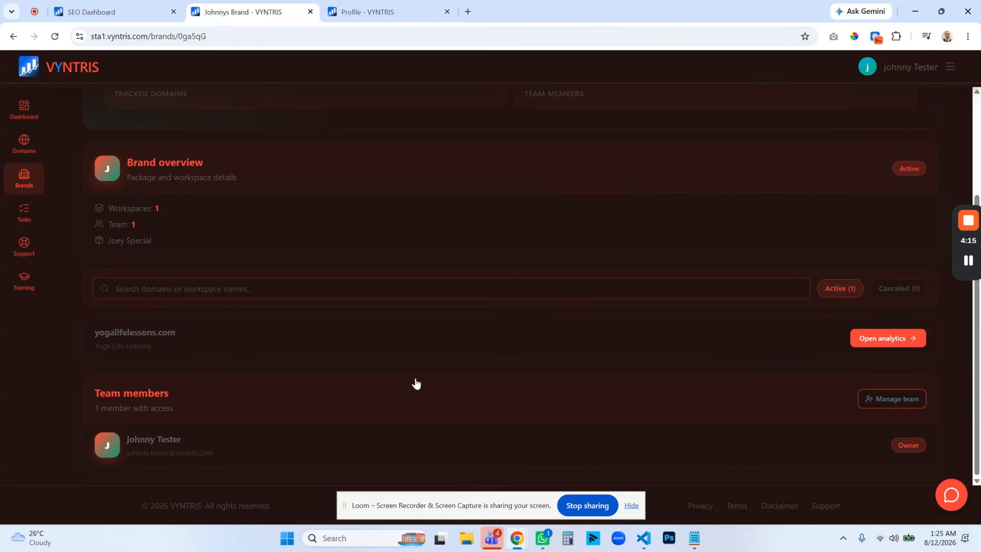
pyautogui.scroll(3, 417, 383)
# Open the brand's settings and view the brand colors on the Billing and Branding sections.
pyautogui.click(804, 169)
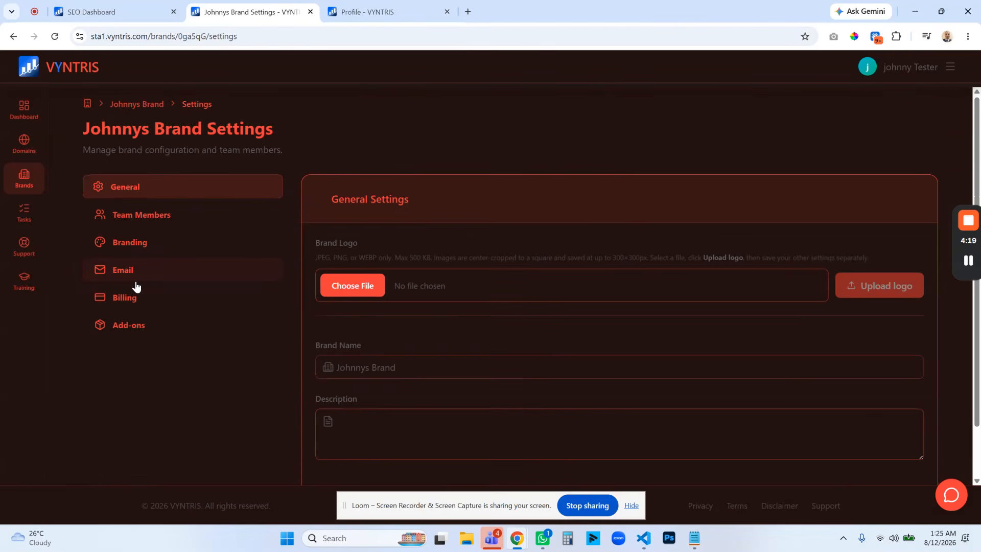
pyautogui.scroll(-1, 528, 299)
pyautogui.click(124, 236)
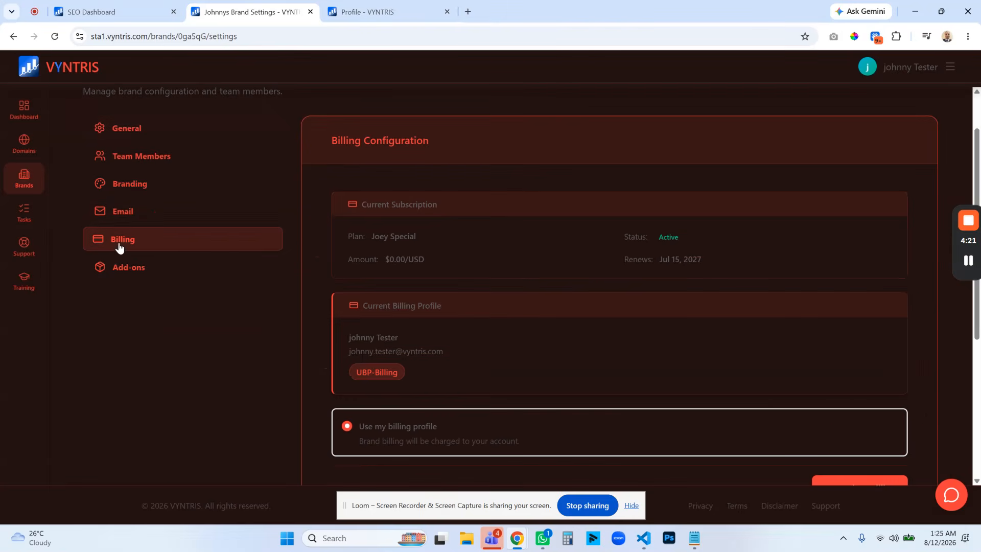
pyautogui.click(137, 190)
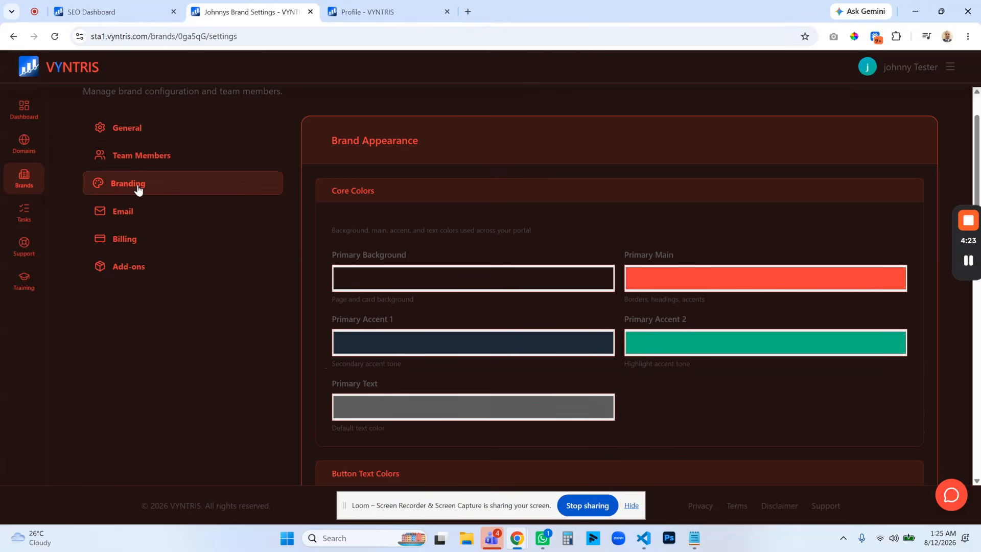
# Change the brand's Primary Background to a dark neutral shade in its Branding settings and save the branding.
pyautogui.scroll(-15, 508, 261)
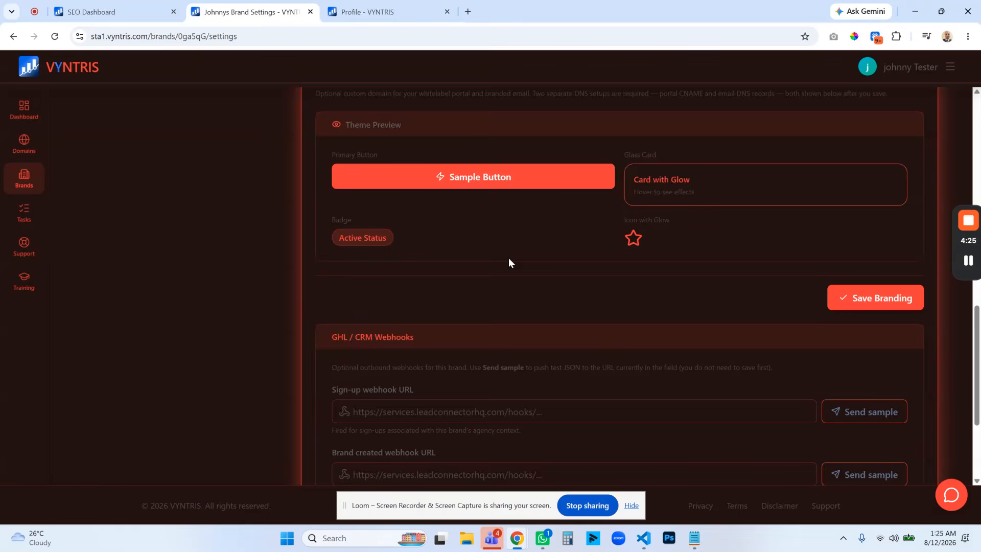
pyautogui.scroll(-1, 483, 238)
pyautogui.scroll(7, 462, 246)
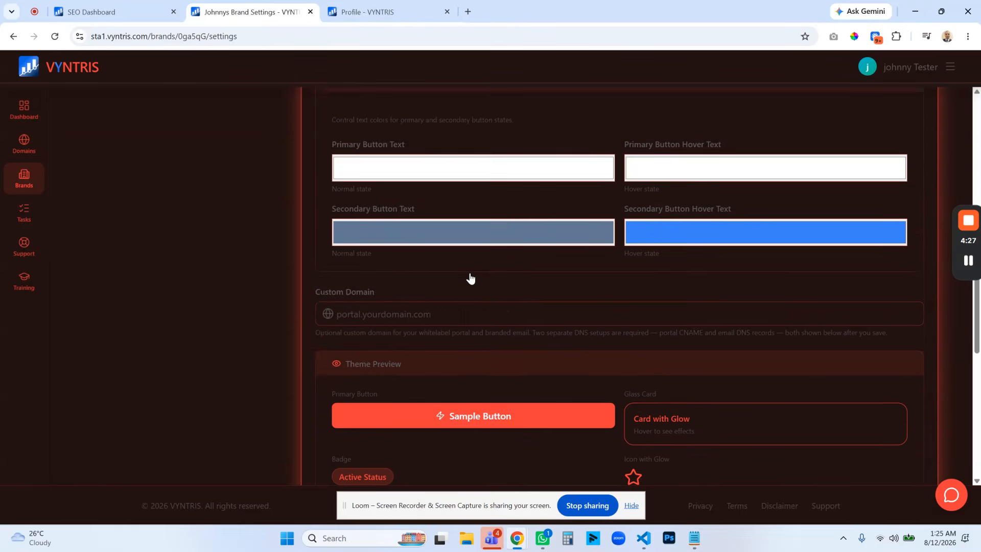
pyautogui.scroll(-2, 470, 277)
pyautogui.scroll(10, 550, 255)
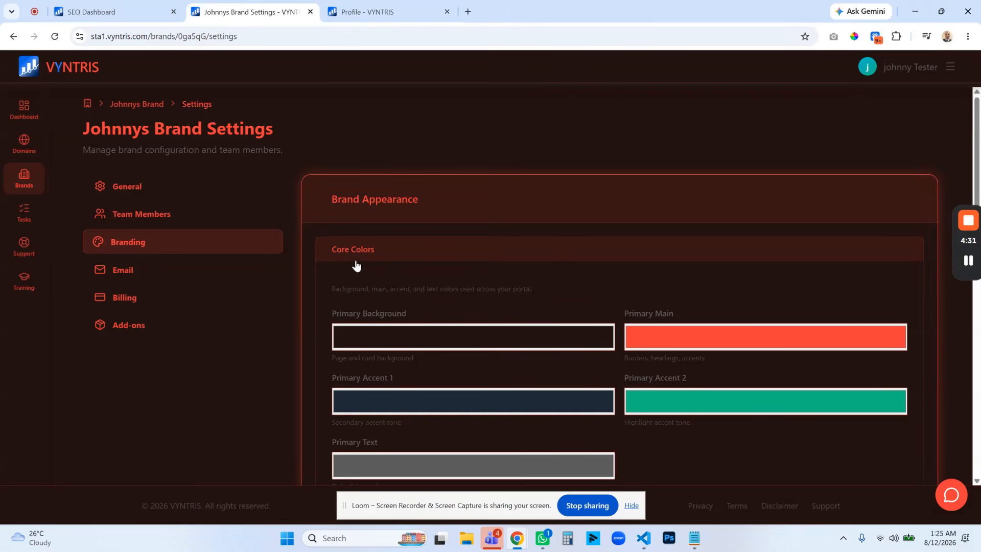
pyautogui.scroll(-1, 425, 289)
pyautogui.click(432, 280)
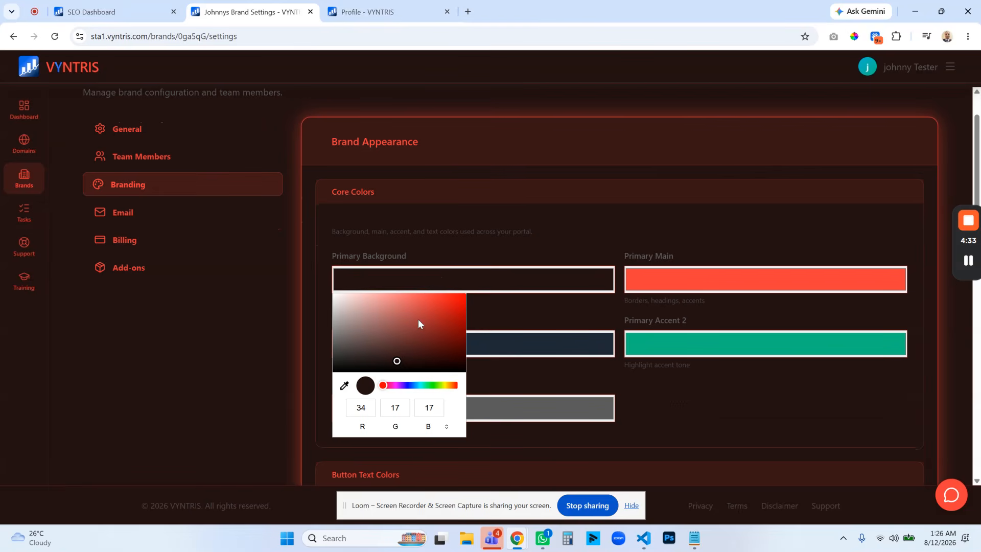
pyautogui.moveTo(376, 363); pyautogui.dragTo(348, 364)
pyautogui.click(609, 321)
pyautogui.scroll(-8, 653, 321)
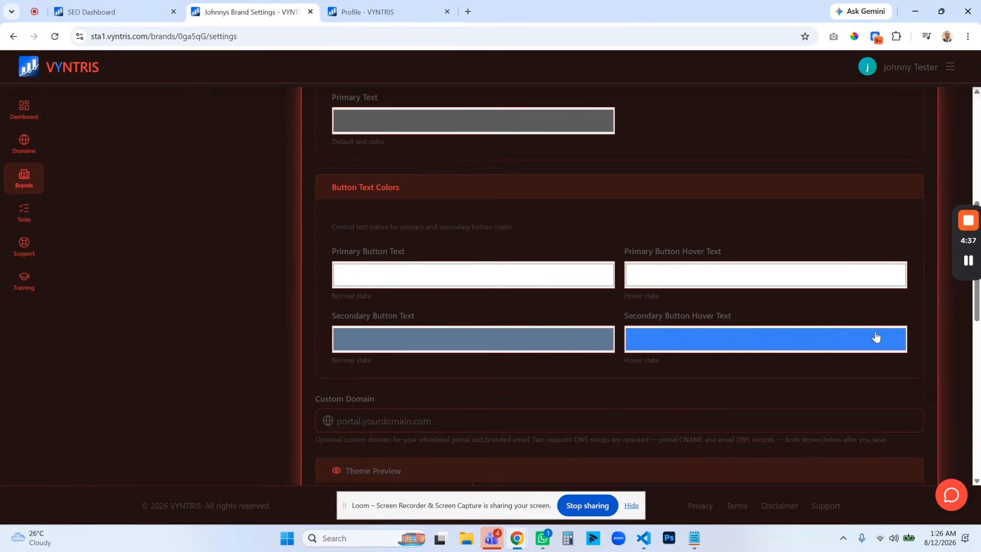
pyautogui.click(869, 467)
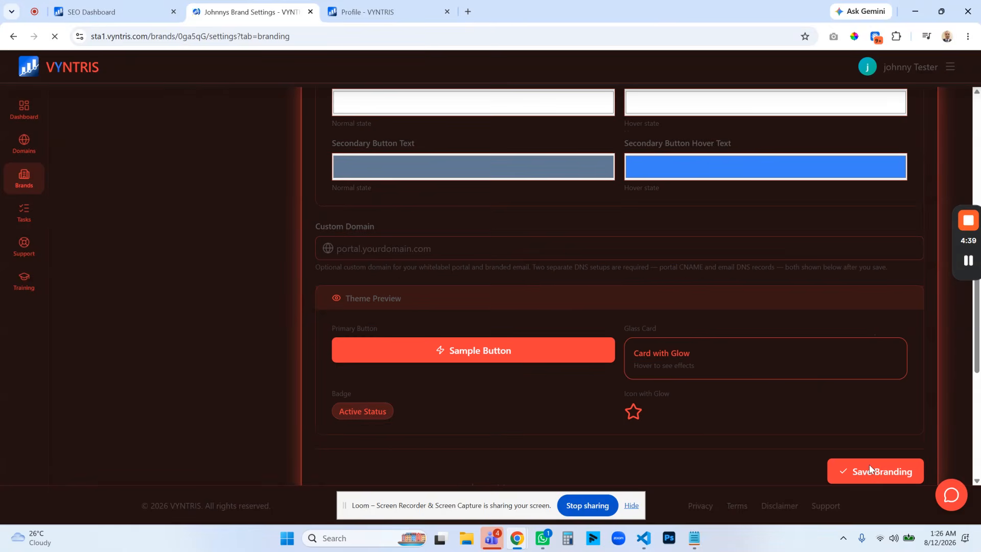
# Review the saved brand colors on the Branding page, and open the analytics of yogalifelessons.com from the tracked domains list.
pyautogui.scroll(-8, 677, 264)
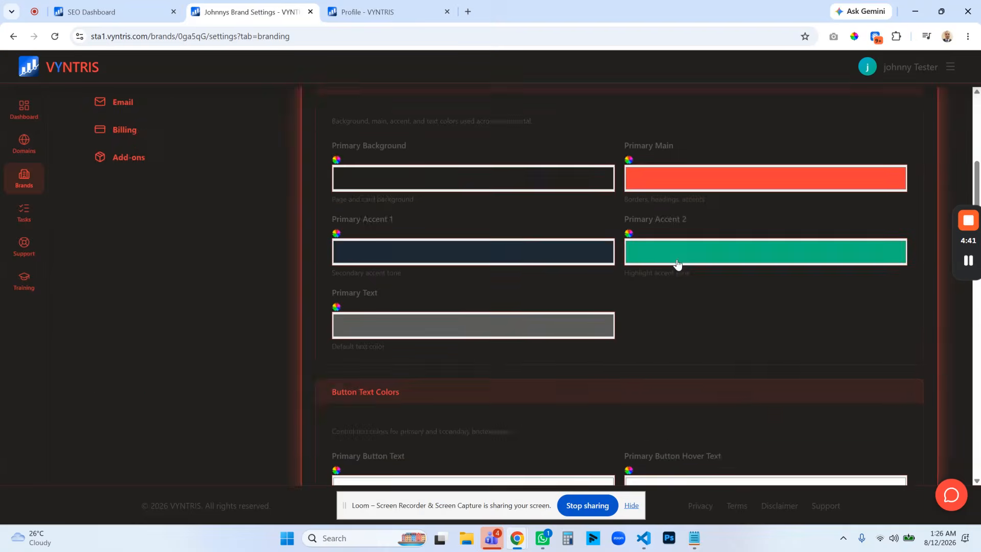
pyautogui.scroll(-7, 677, 264)
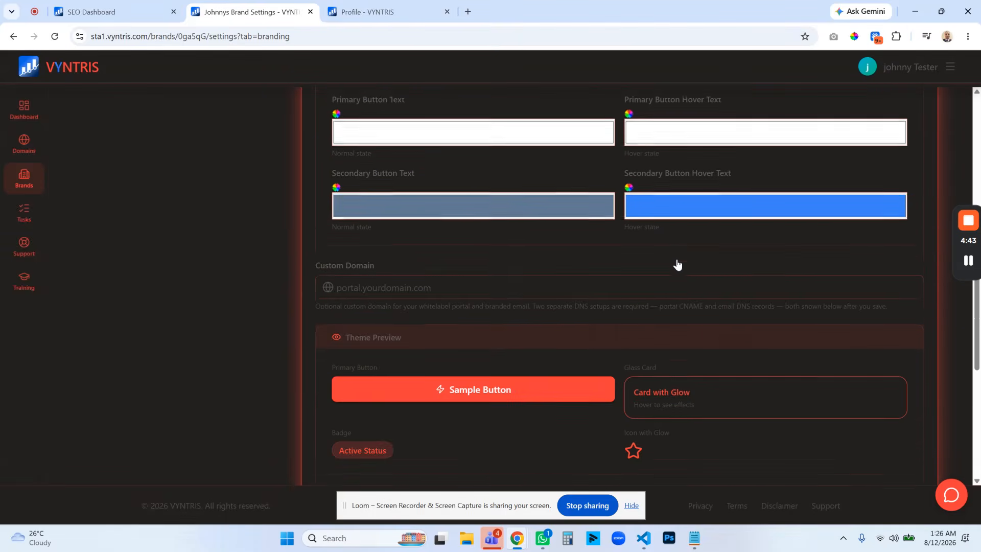
pyautogui.scroll(6, 560, 308)
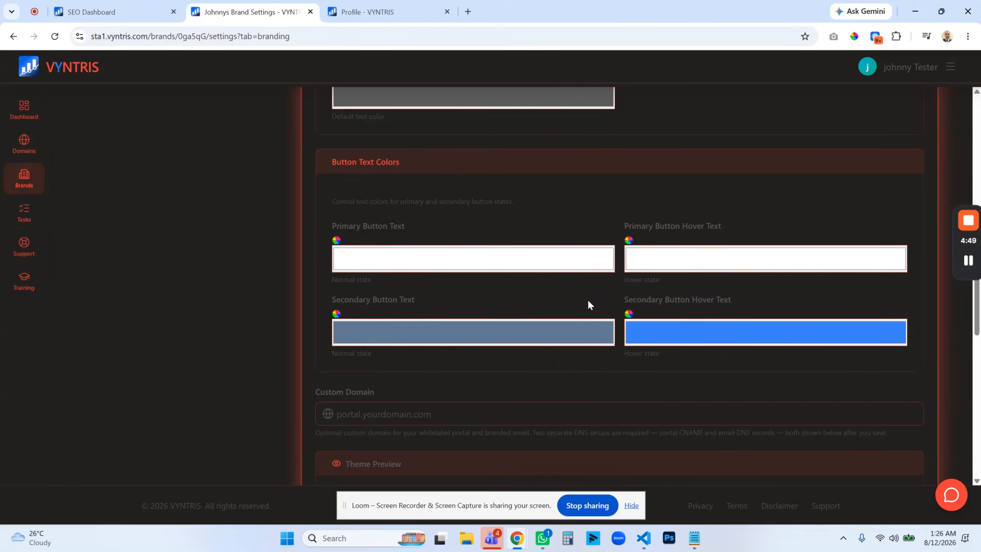
pyautogui.scroll(12, 589, 304)
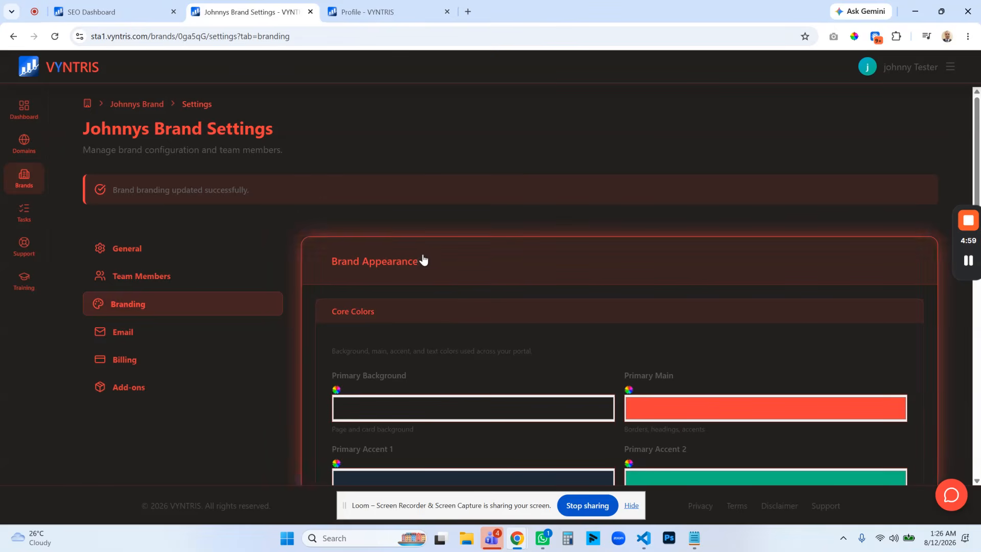
pyautogui.click(20, 151)
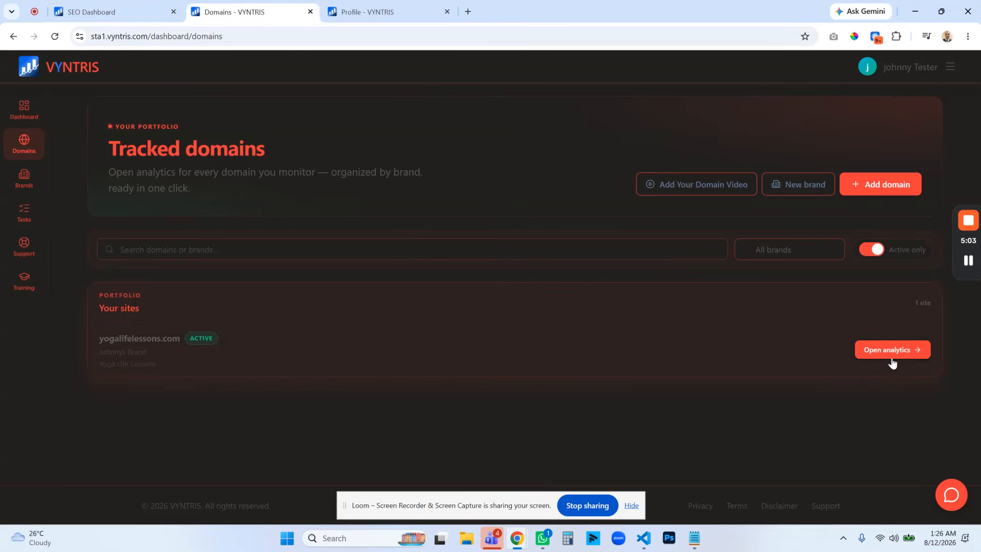
pyautogui.click(901, 353)
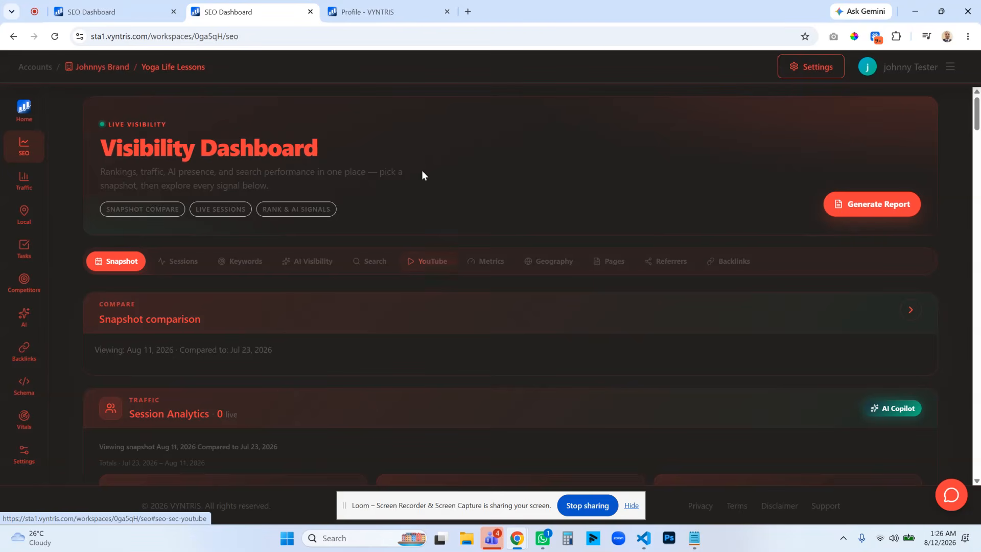
# Compare the workspace's Visibility Dashboard colors with the Personal colors section on the Profile page.
pyautogui.click(386, 14)
pyautogui.scroll(-4, 451, 379)
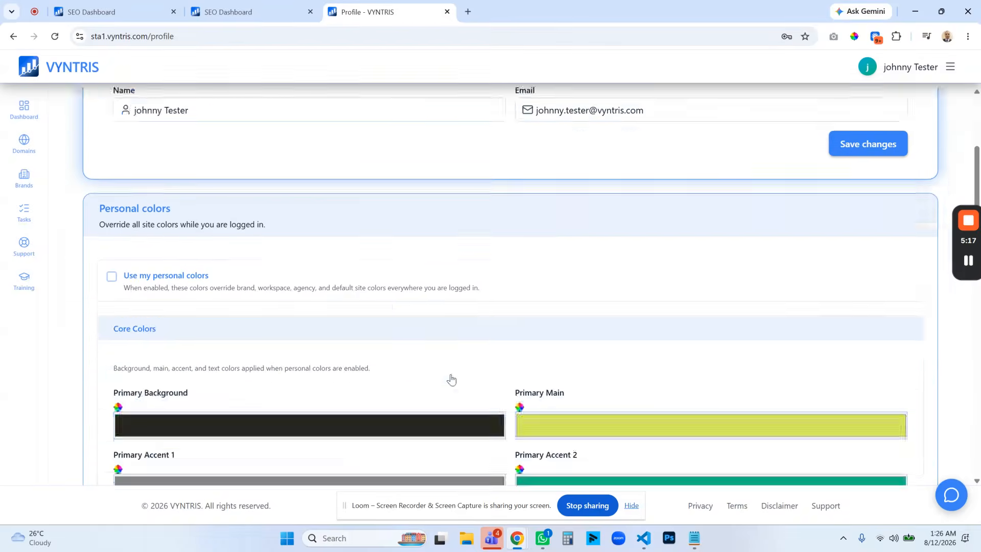
pyautogui.click(251, 12)
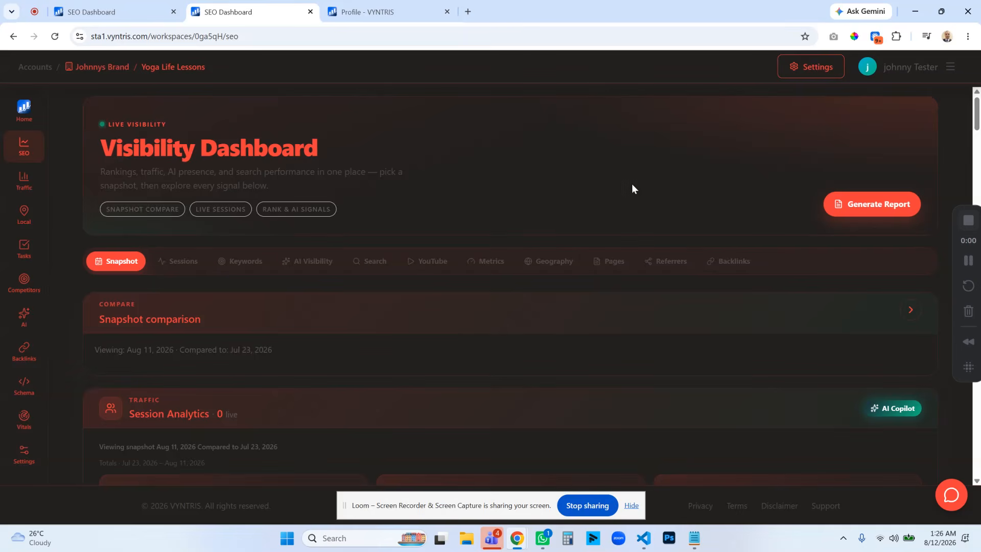
# Open the Branding settings of the Yoga Life Lessons workspace and turn off inheriting branding from the parent brand.
pyautogui.click(805, 74)
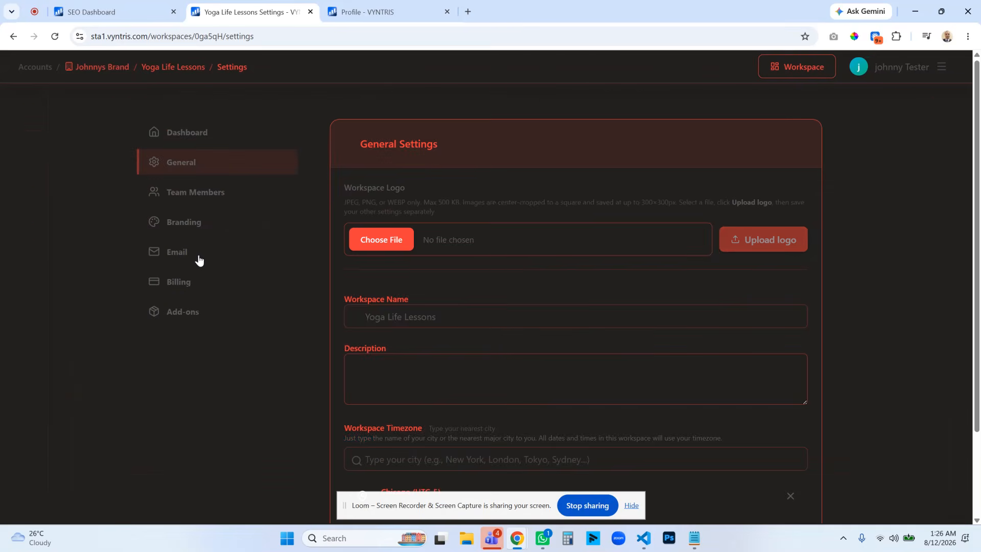
pyautogui.click(188, 226)
pyautogui.scroll(-3, 484, 267)
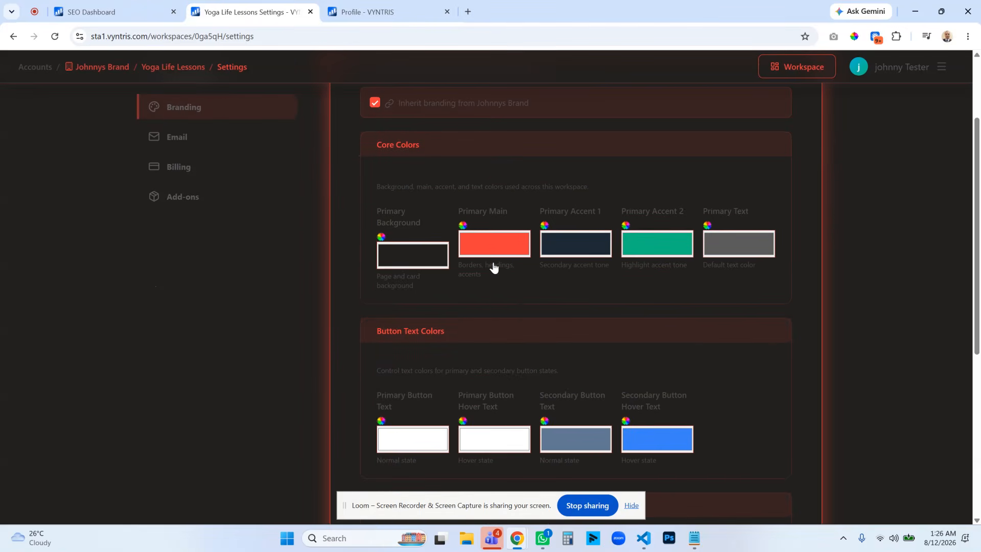
pyautogui.scroll(2, 460, 240)
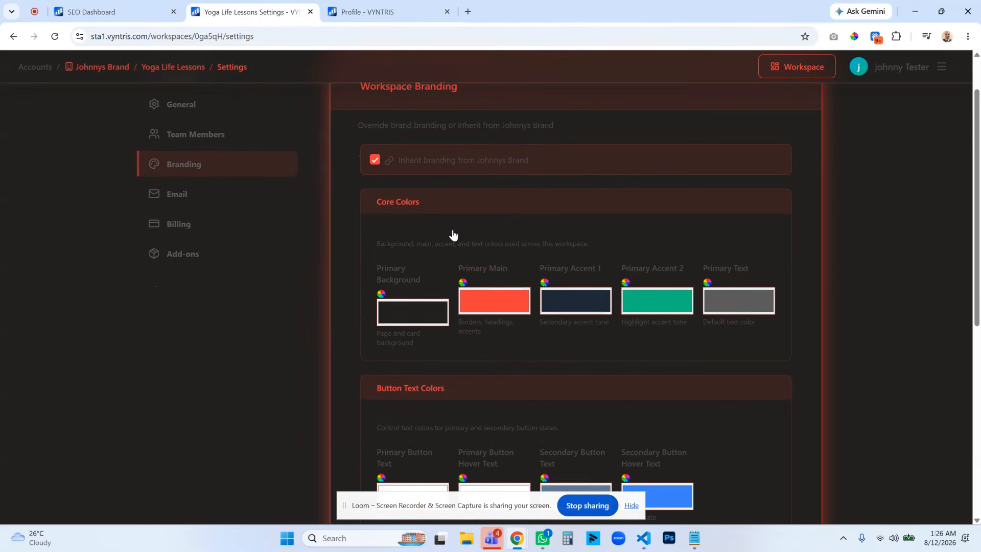
pyautogui.click(374, 159)
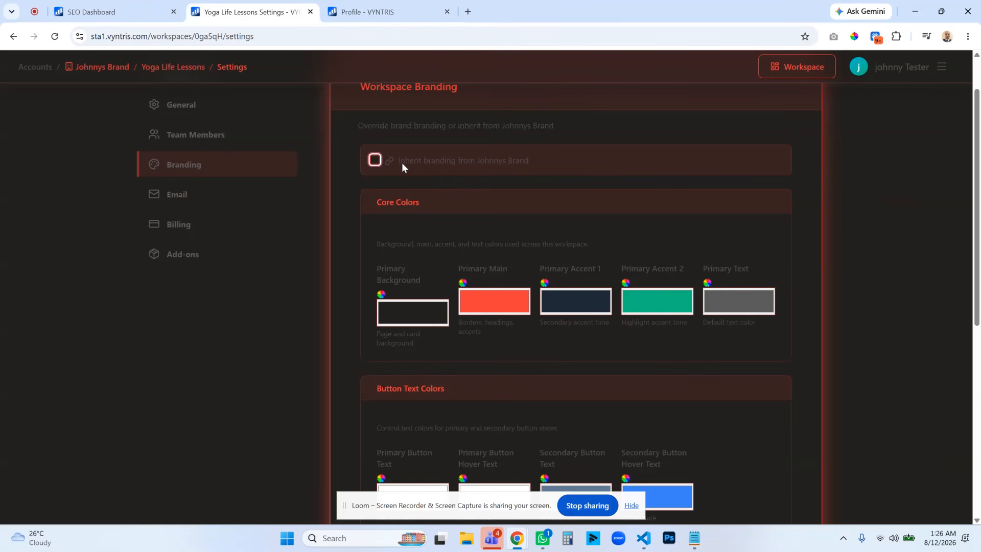
# Set the workspace's Primary Main color to a bright teal and save the workspace branding.
pyautogui.click(490, 305)
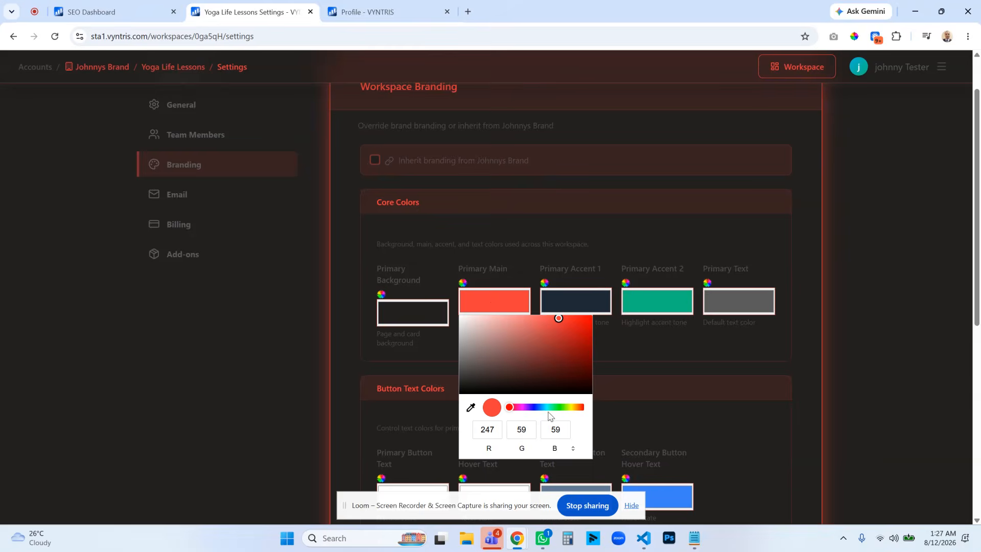
pyautogui.click(549, 408)
pyautogui.moveTo(560, 350); pyautogui.dragTo(591, 324)
pyautogui.click(661, 356)
pyautogui.scroll(-7, 685, 345)
pyautogui.click(751, 431)
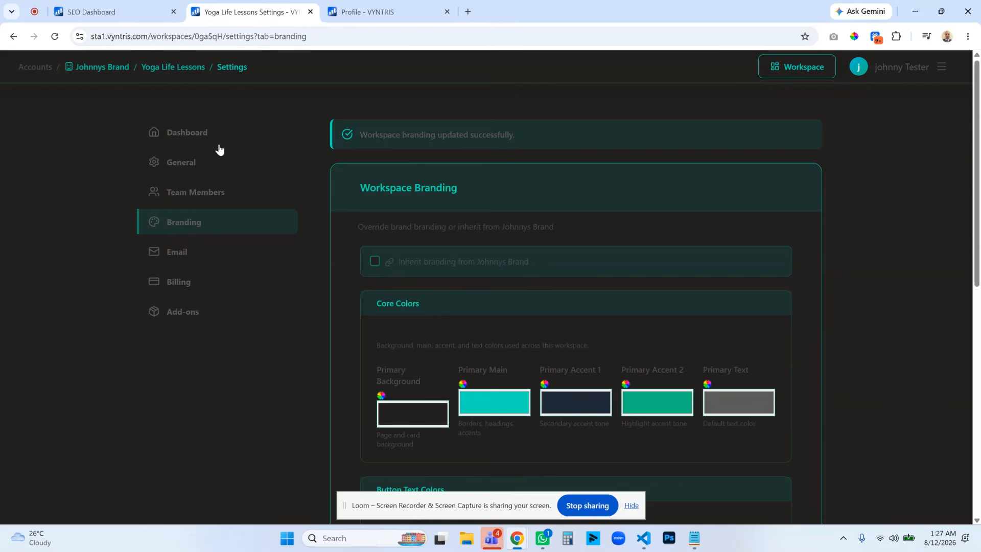
# Return to the workspace's Visibility Dashboard and open the brand's overview page in a new tab placed beside it.
pyautogui.click(183, 69)
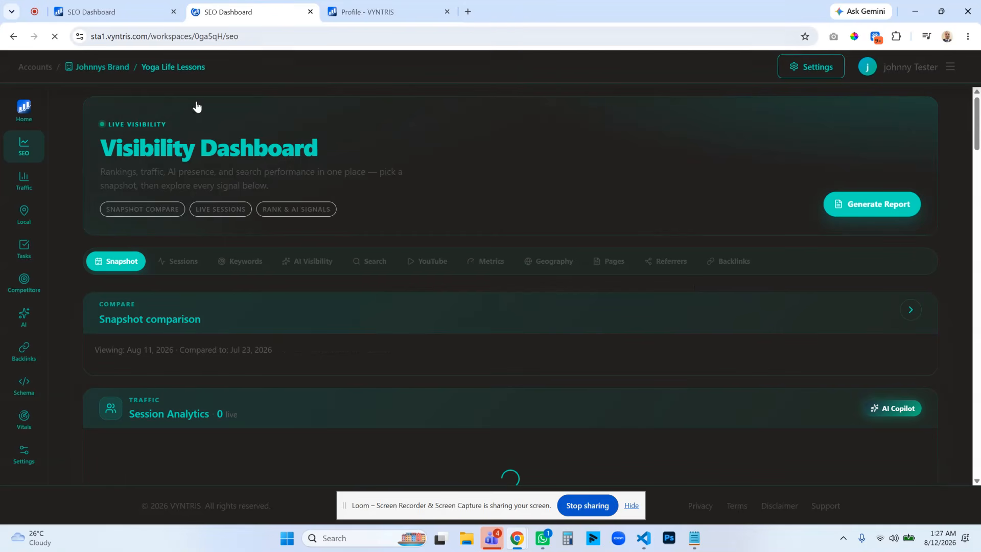
pyautogui.click(952, 70)
pyautogui.rightClick(838, 193)
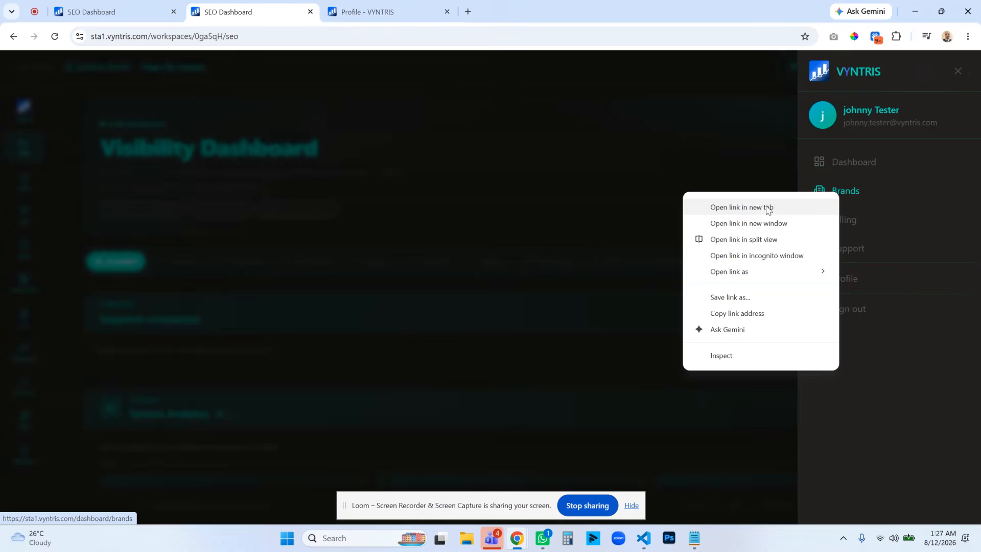
pyautogui.click(768, 210)
pyautogui.moveTo(511, 12); pyautogui.dragTo(368, 12)
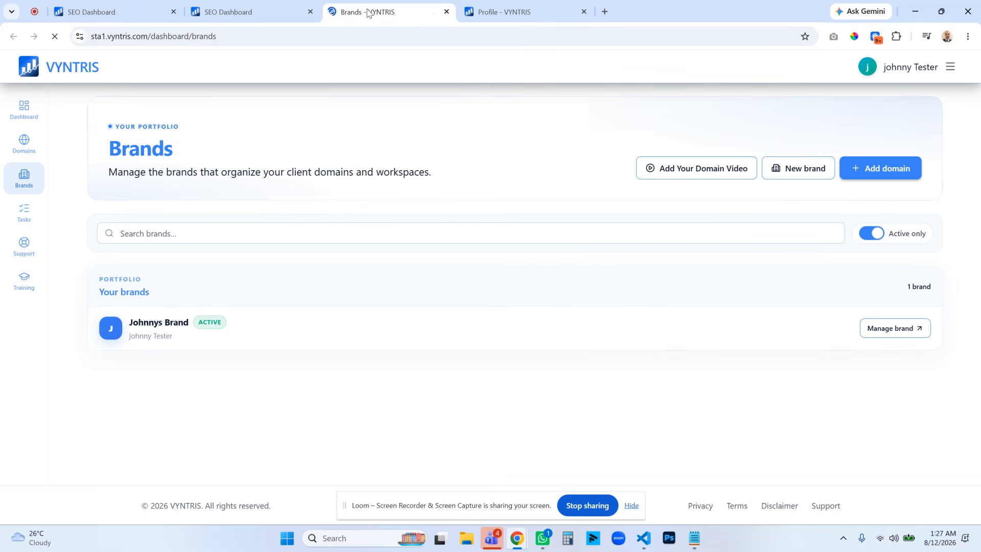
pyautogui.click(891, 328)
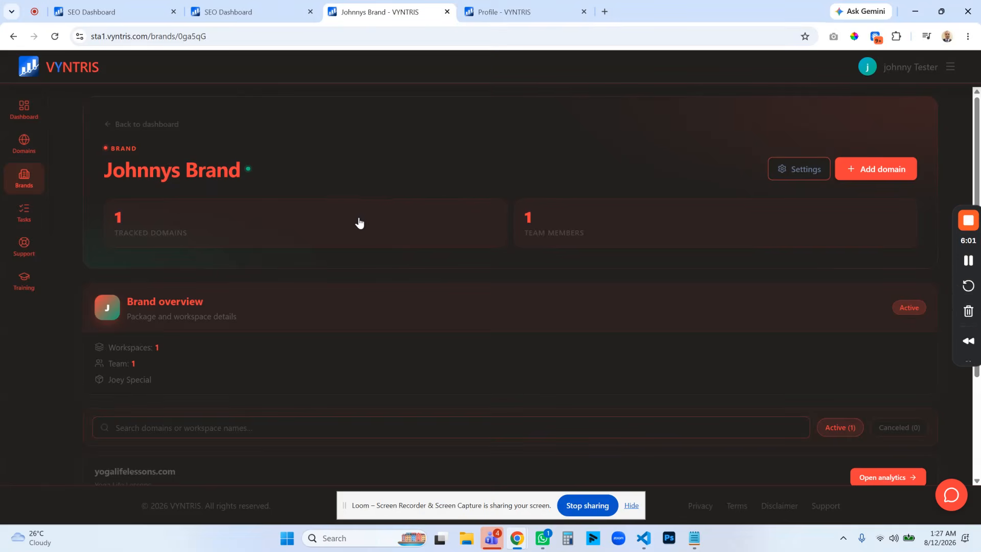
# Enable the use of personal colors on the Profile page and look over the personal color settings.
pyautogui.click(516, 15)
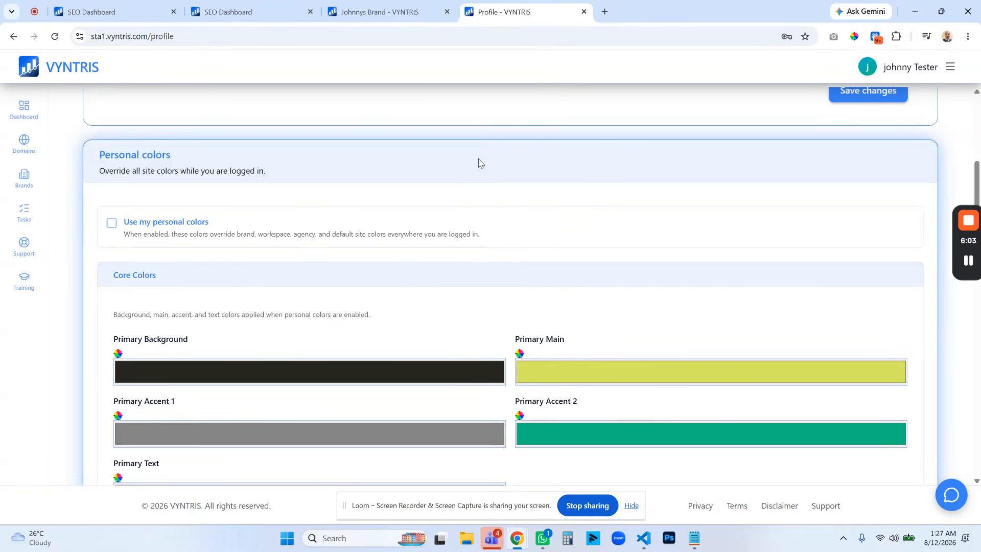
pyautogui.click(133, 227)
pyautogui.scroll(-11, 792, 378)
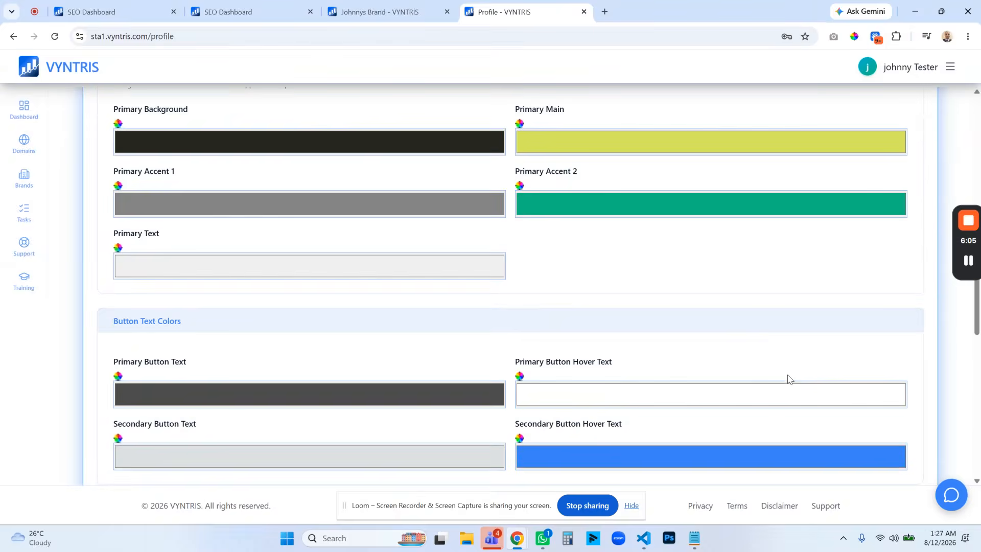
pyautogui.scroll(8, 246, 189)
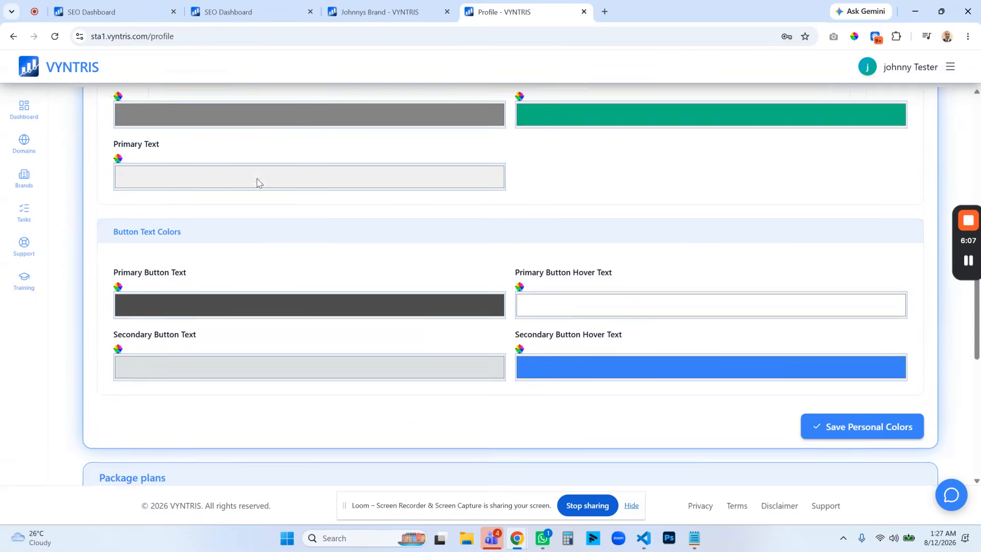
pyautogui.scroll(2, 230, 182)
# Compare the colors of the brand's overview page and the workspace's Visibility Dashboard, ending on the Profile page's personal colors.
pyautogui.click(381, 12)
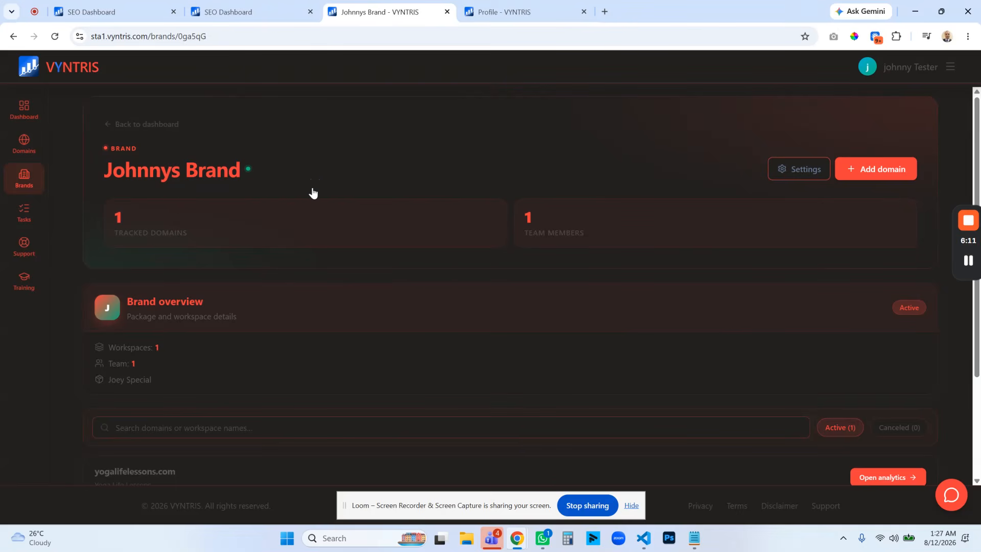
pyautogui.click(266, 14)
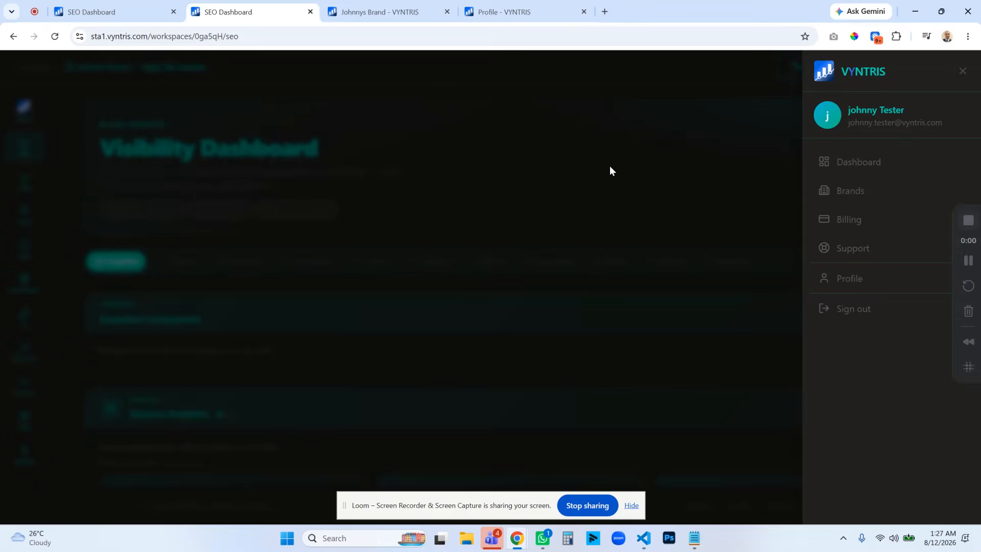
pyautogui.click(609, 165)
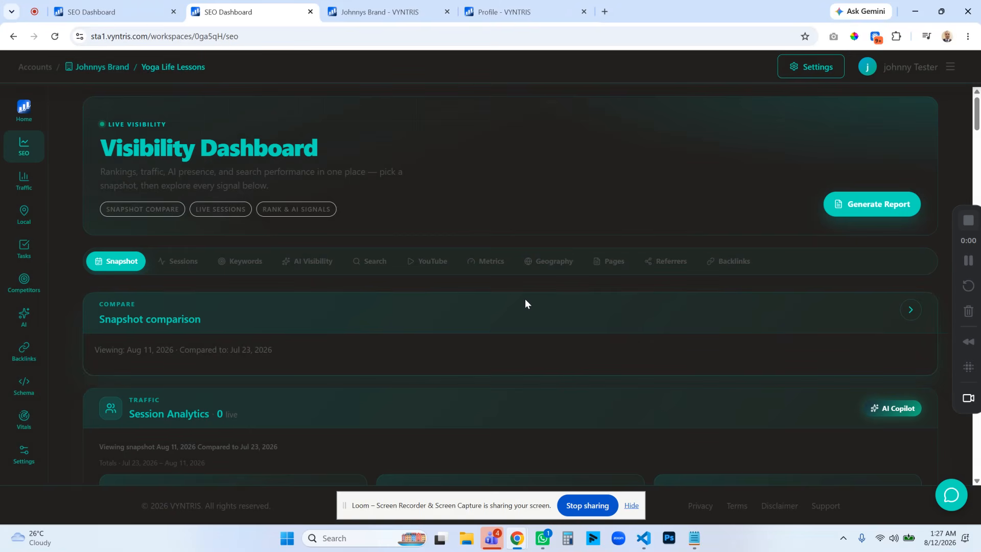
pyautogui.scroll(-7, 525, 303)
pyautogui.scroll(2, 525, 303)
pyautogui.scroll(5, 525, 300)
pyautogui.click(516, 12)
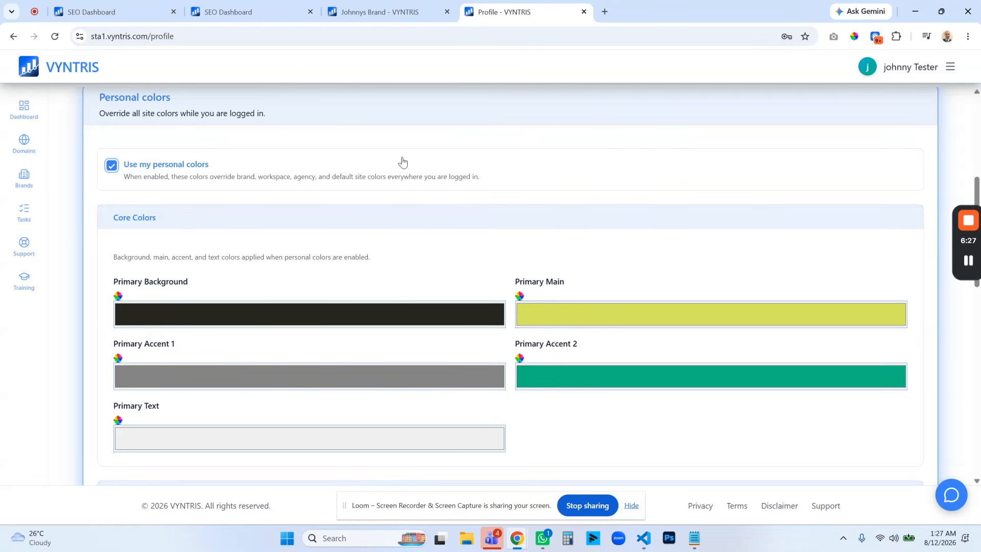